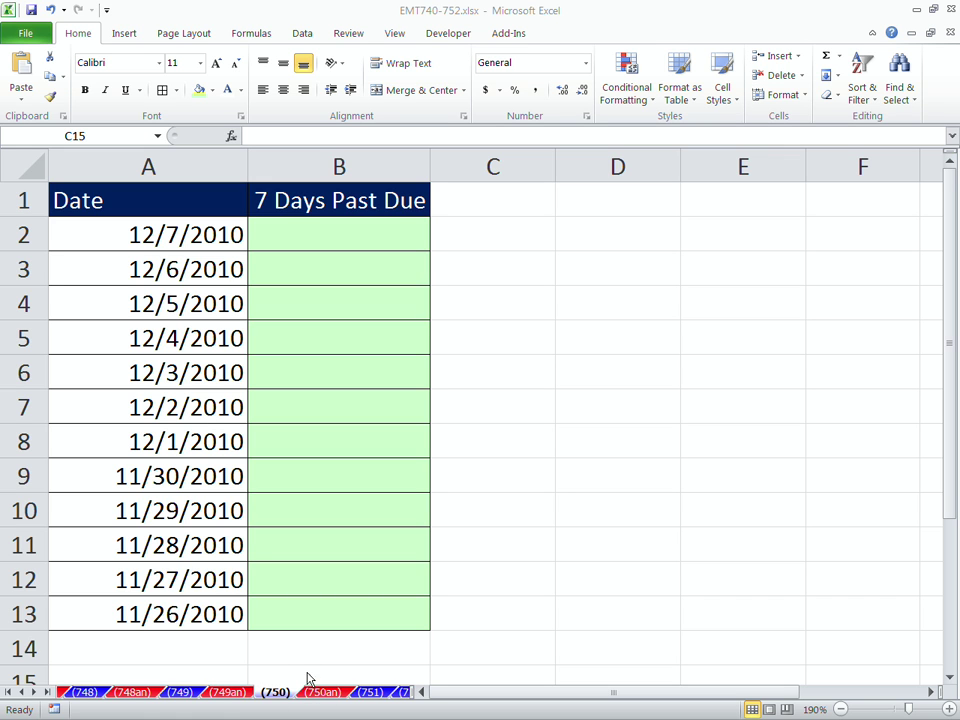
# Enter =TODAY() in C2 beside the first date
pyautogui.click(457, 17)
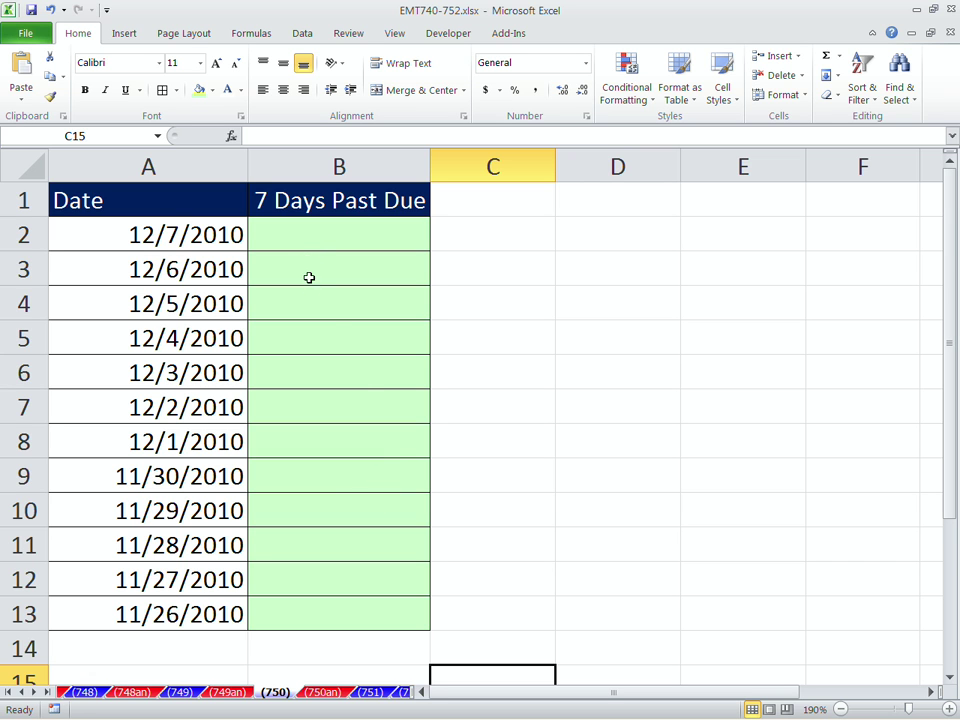
pyautogui.click(307, 242)
pyautogui.click(174, 235)
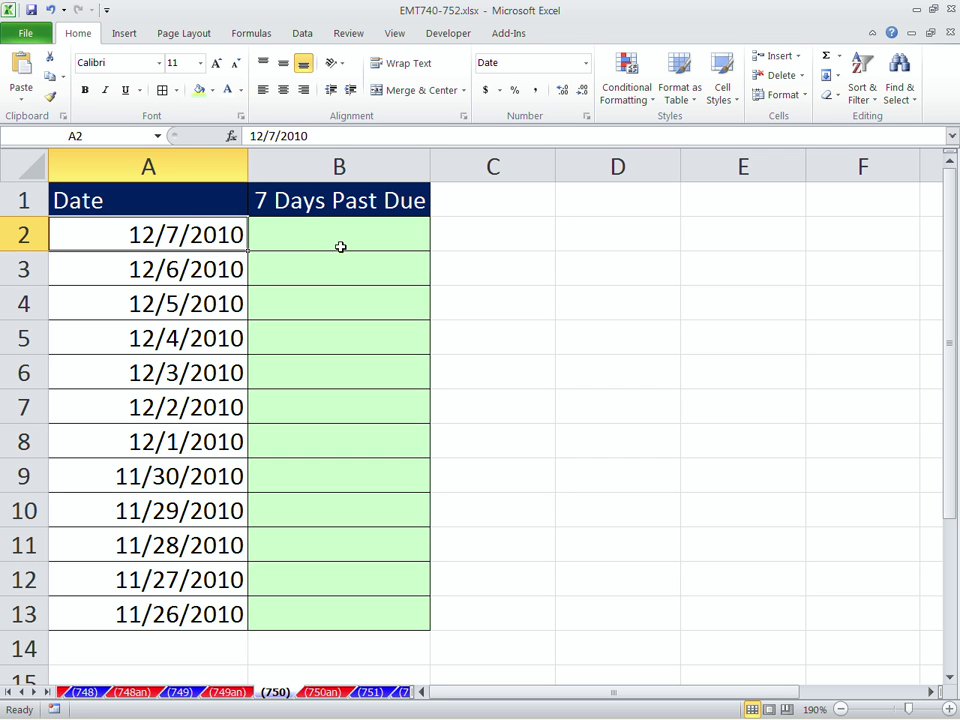
pyautogui.click(482, 239)
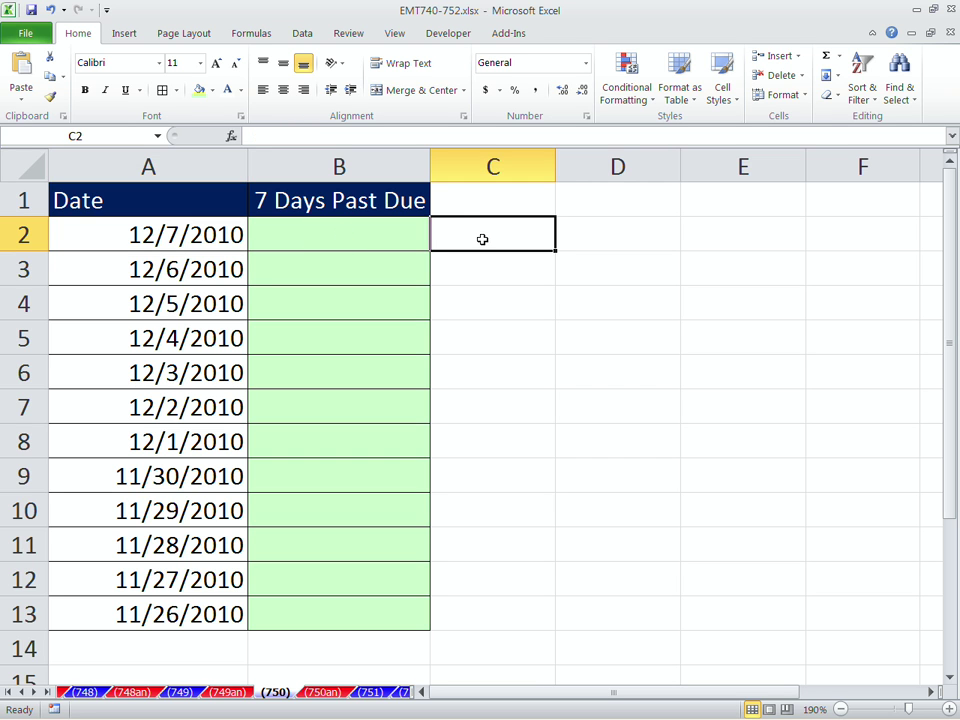
pyautogui.write('=tod')
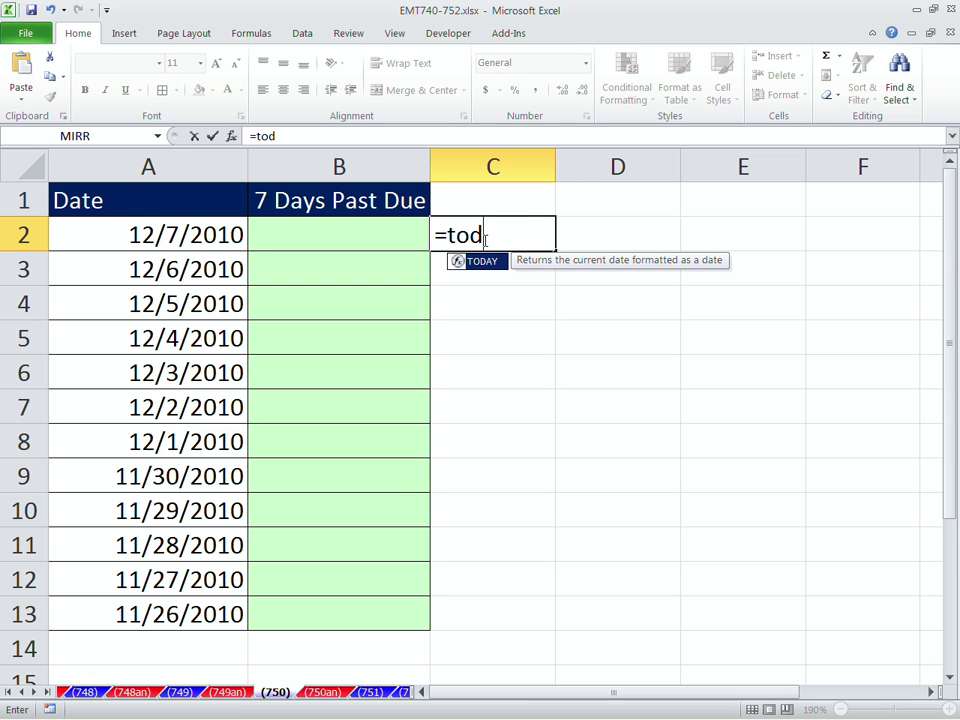
pyautogui.press('Tab')
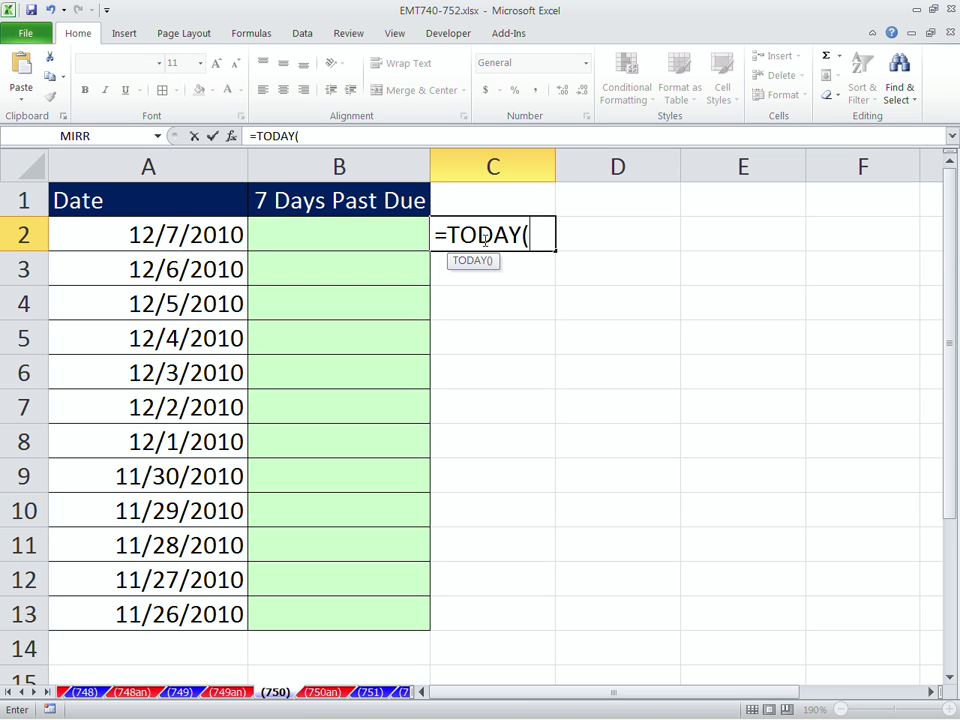
pyautogui.write(')')
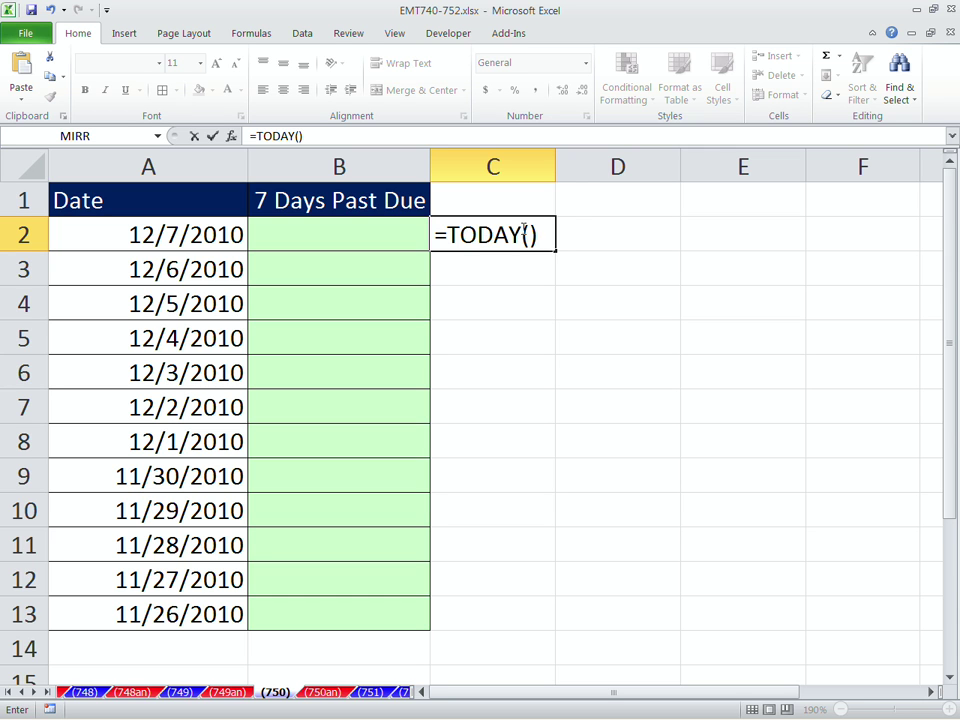
pyautogui.click(533, 234)
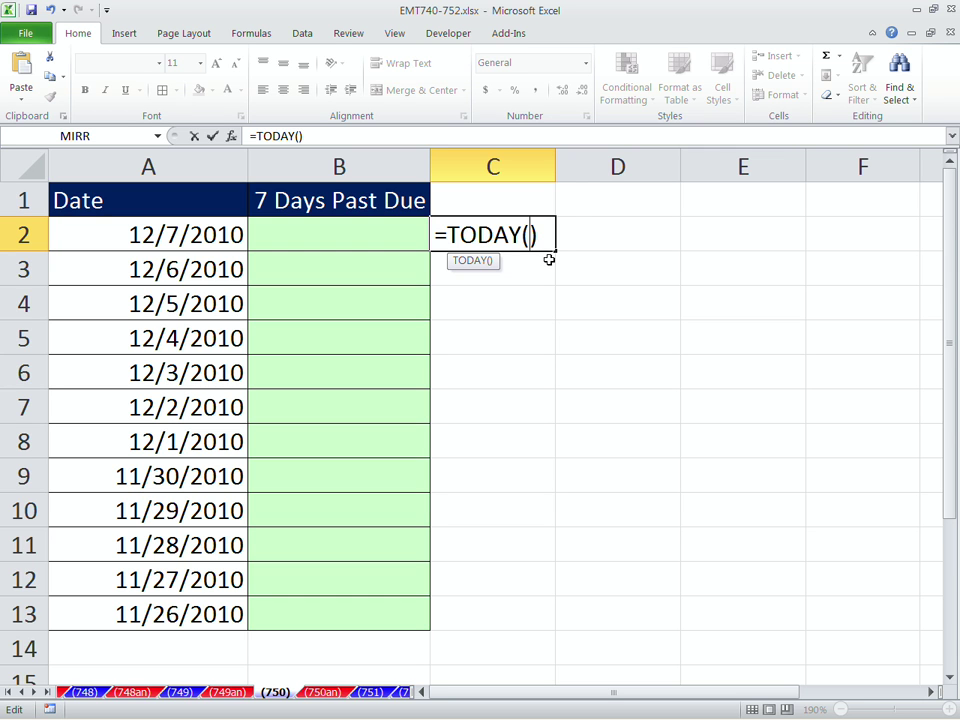
pyautogui.hotkey('ctrl', 'Return')
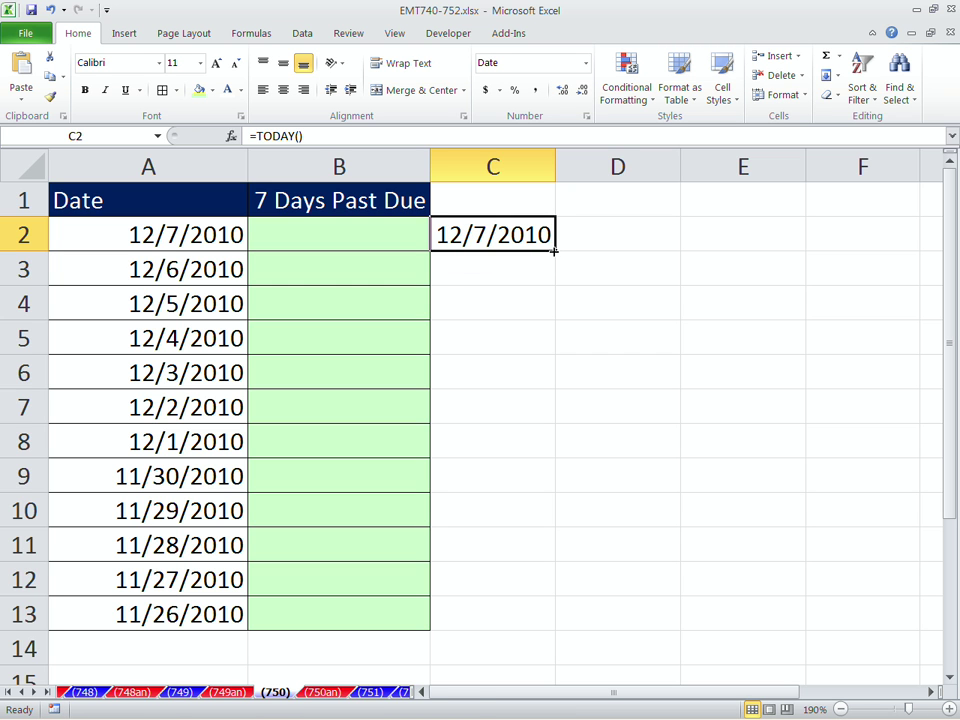
# Copy the TODAY formula down to C13 and verify it in C2
pyautogui.moveTo(553, 252); pyautogui.dragTo(574, 630)
pyautogui.click(492, 238)
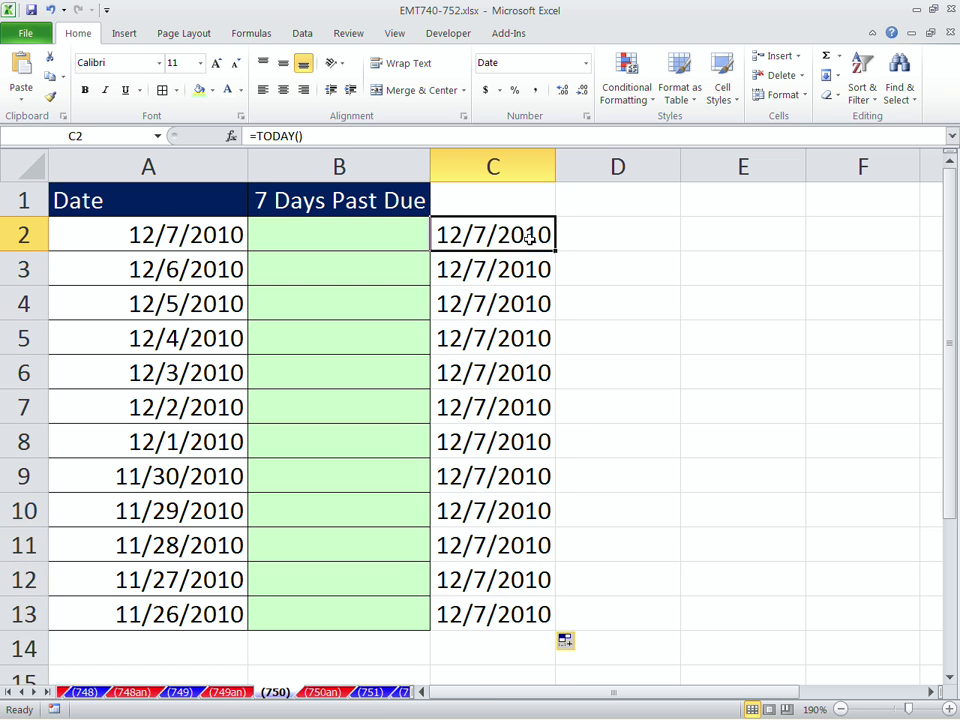
pyautogui.doubleClick(533, 234)
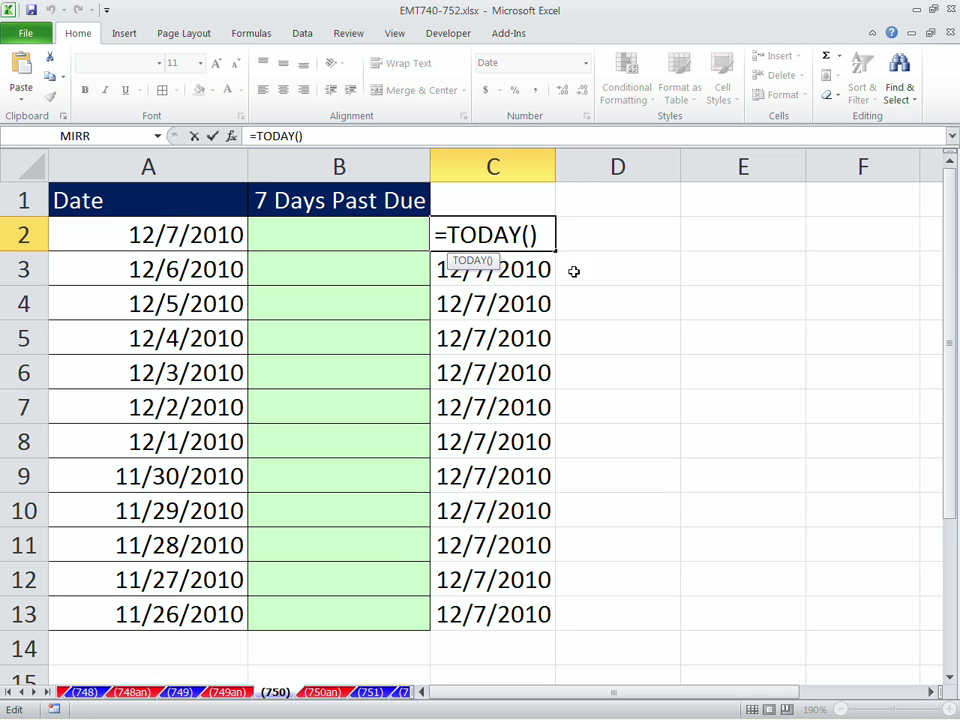
pyautogui.press('Escape')
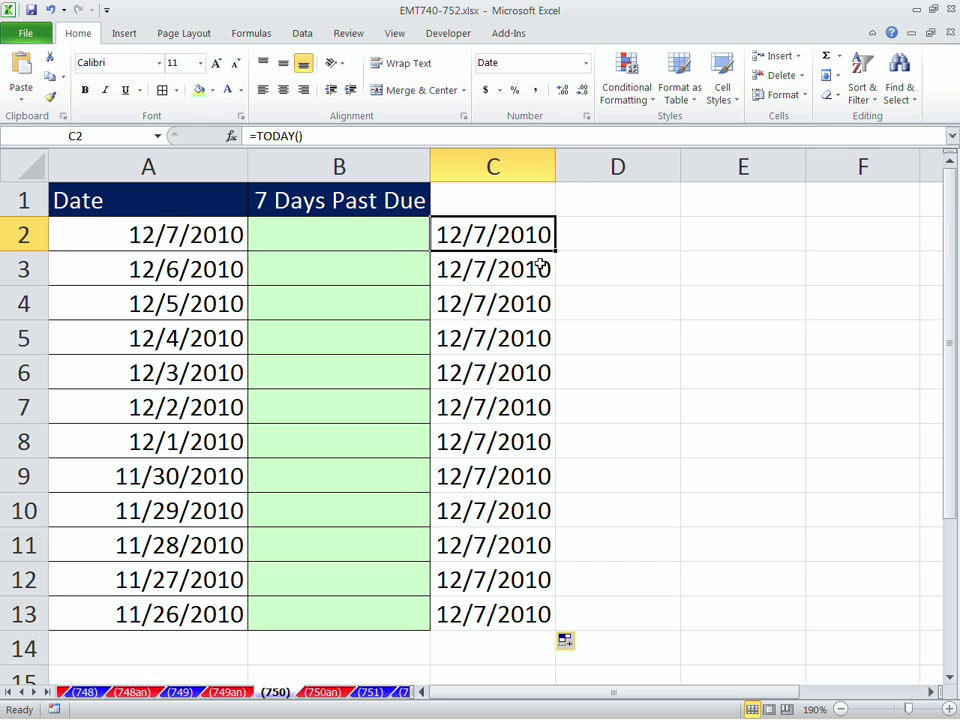
pyautogui.doubleClick(531, 240)
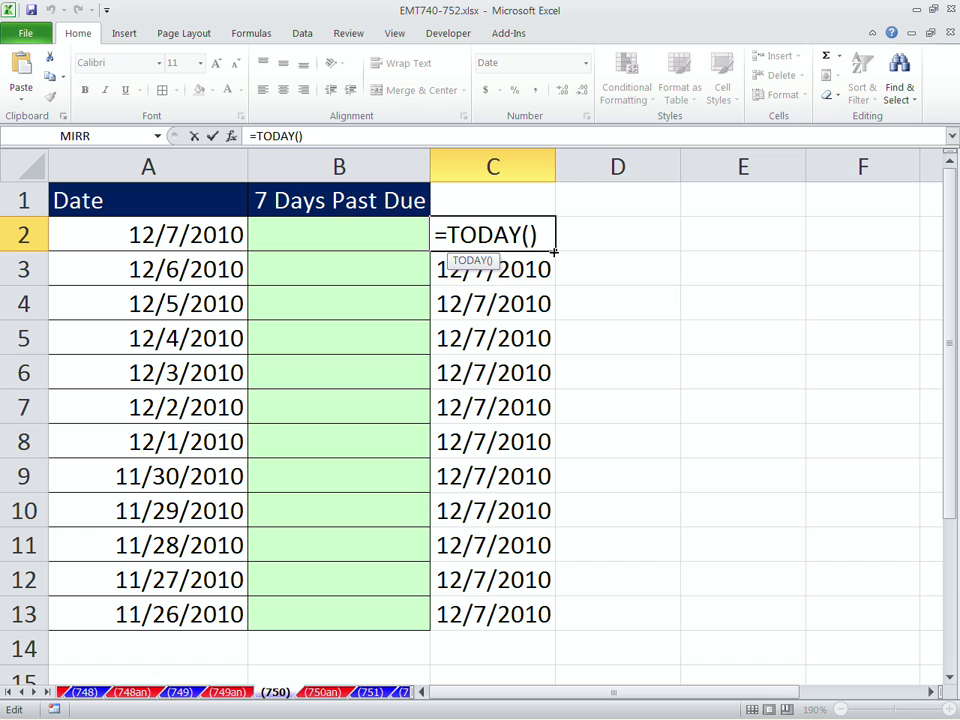
pyautogui.press('Escape')
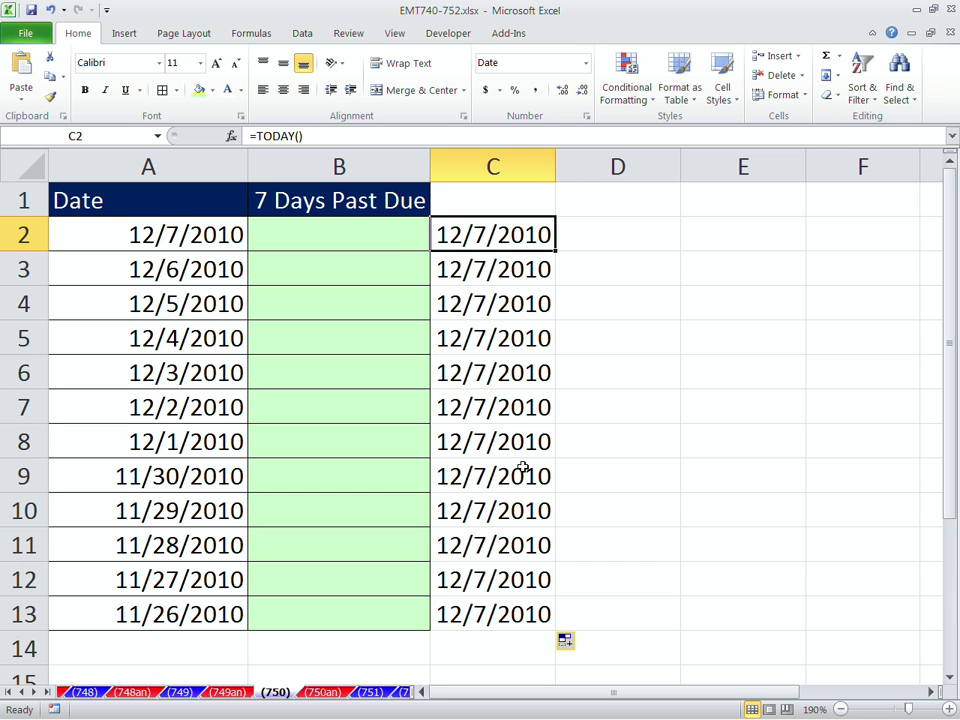
# Enter =C2-A2 in D2 and fill it down to D13
pyautogui.click(582, 241)
pyautogui.write('=')
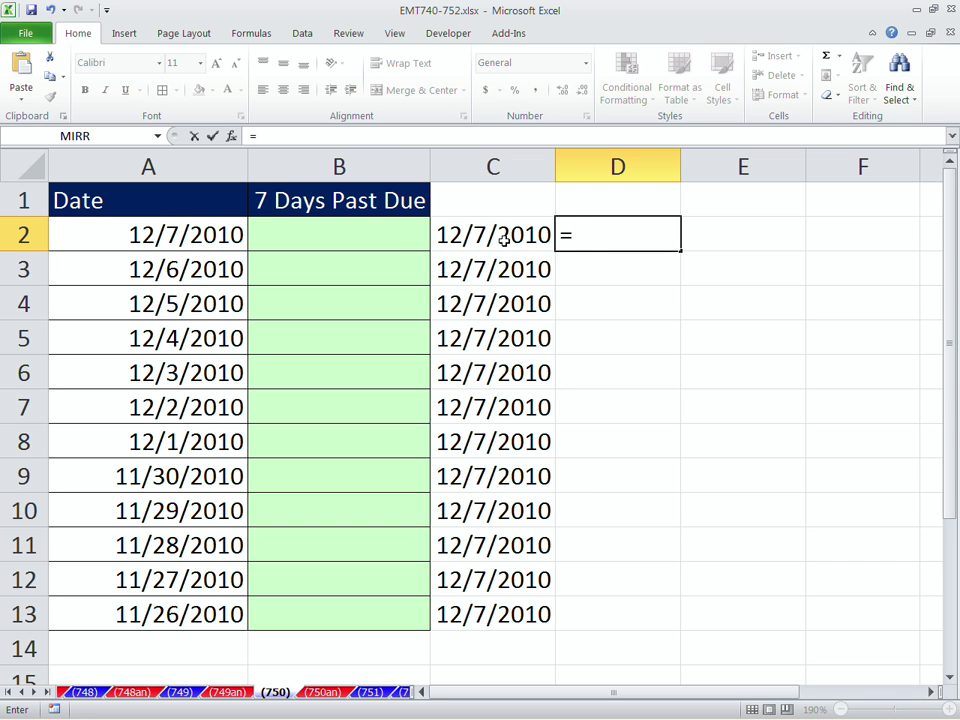
pyautogui.click(505, 238)
pyautogui.write('-')
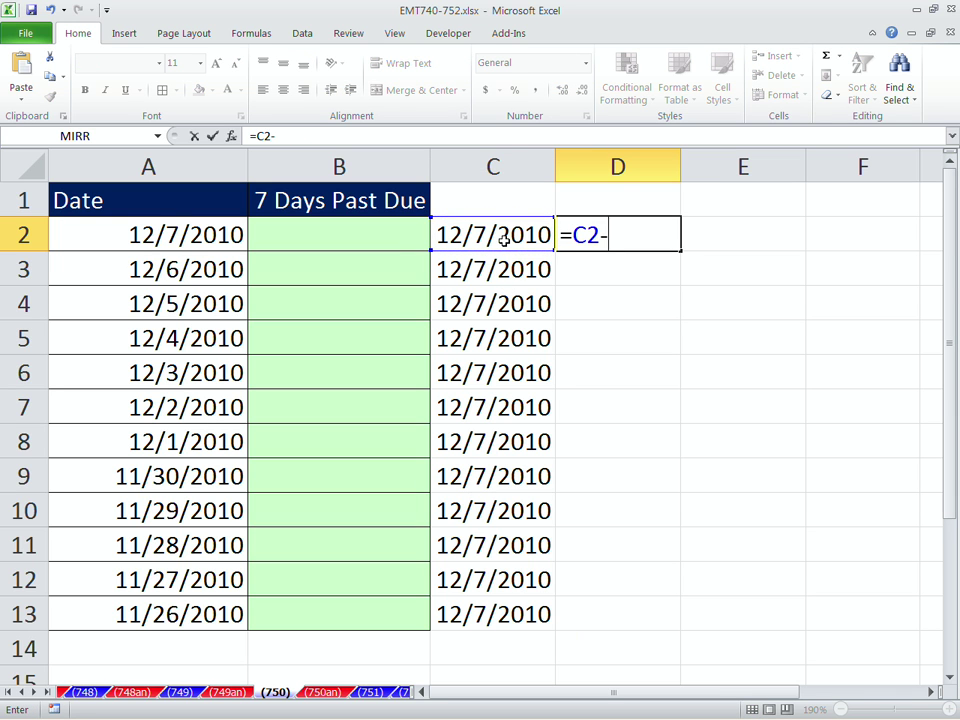
pyautogui.click(213, 244)
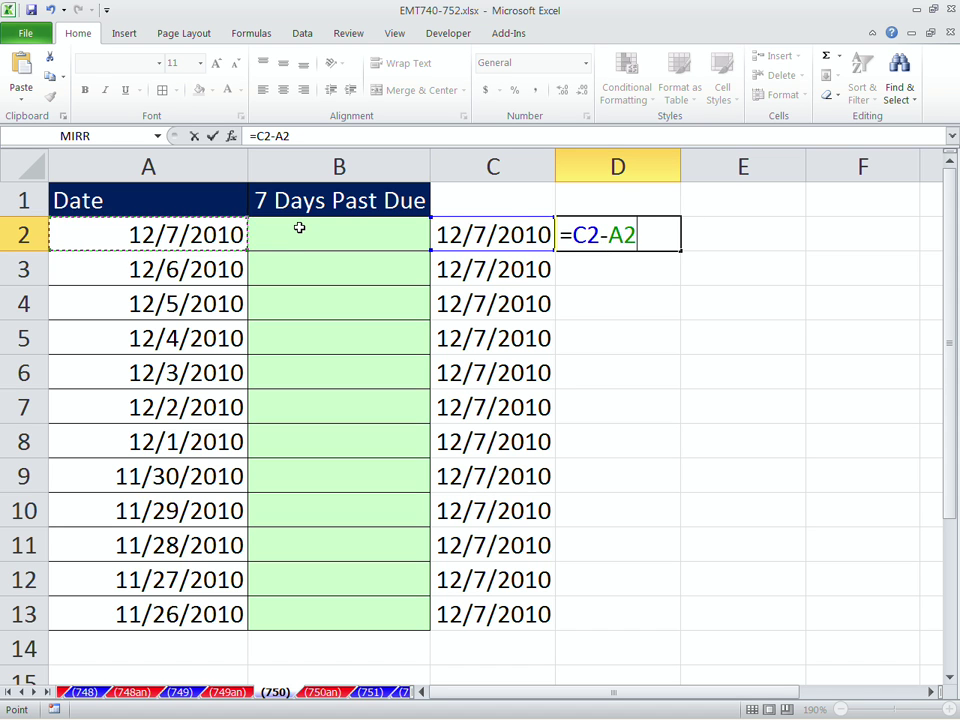
pyautogui.hotkey('ctrl', 'Return')
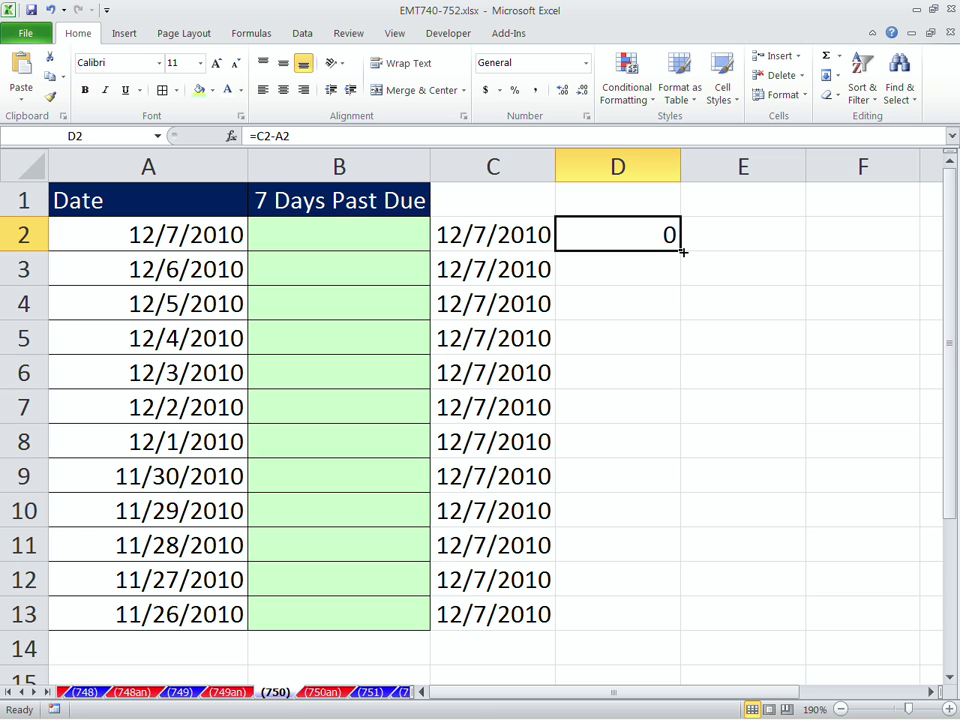
pyautogui.moveTo(681, 253); pyautogui.dragTo(699, 631)
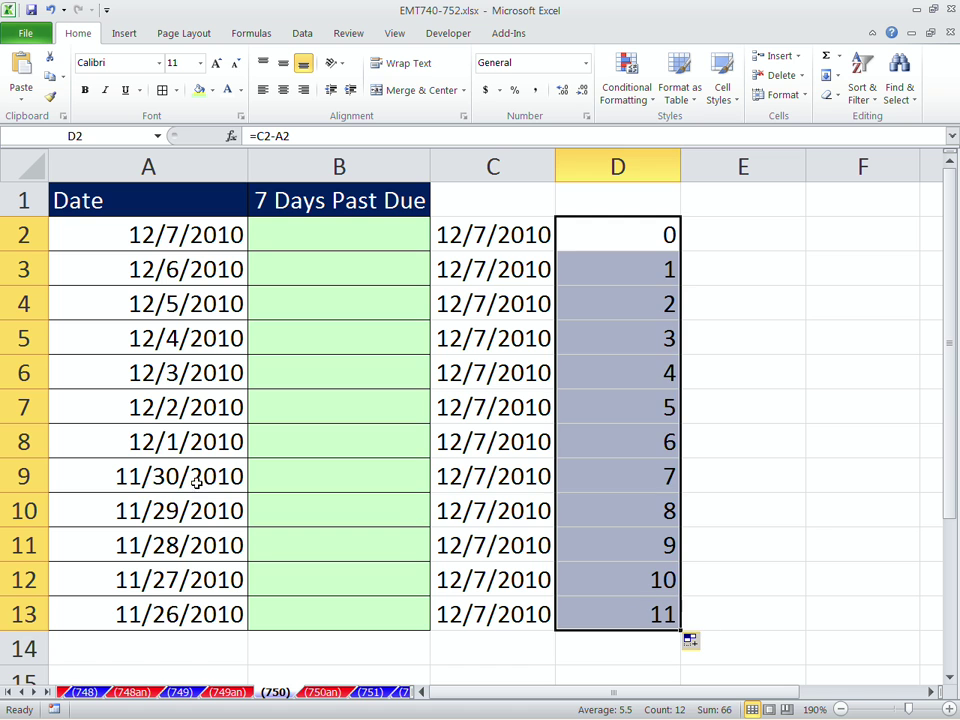
# Inspect the 11/30/2010 row, whose days-elapsed result is 7
pyautogui.moveTo(144, 482); pyautogui.dragTo(627, 480)
pyautogui.click(627, 480)
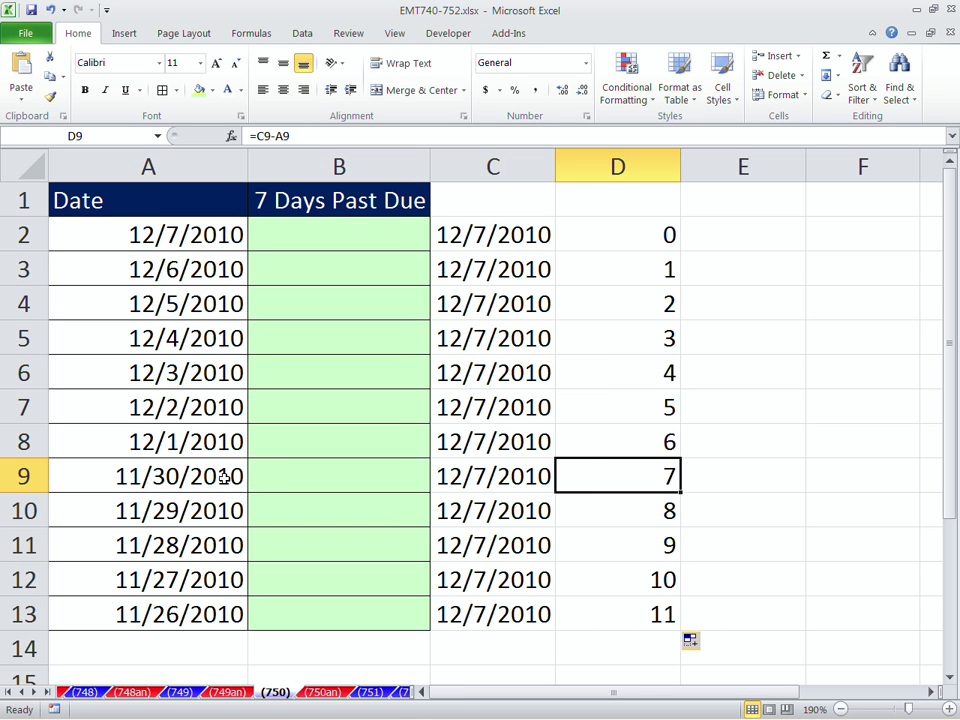
pyautogui.moveTo(244, 476); pyautogui.dragTo(147, 485)
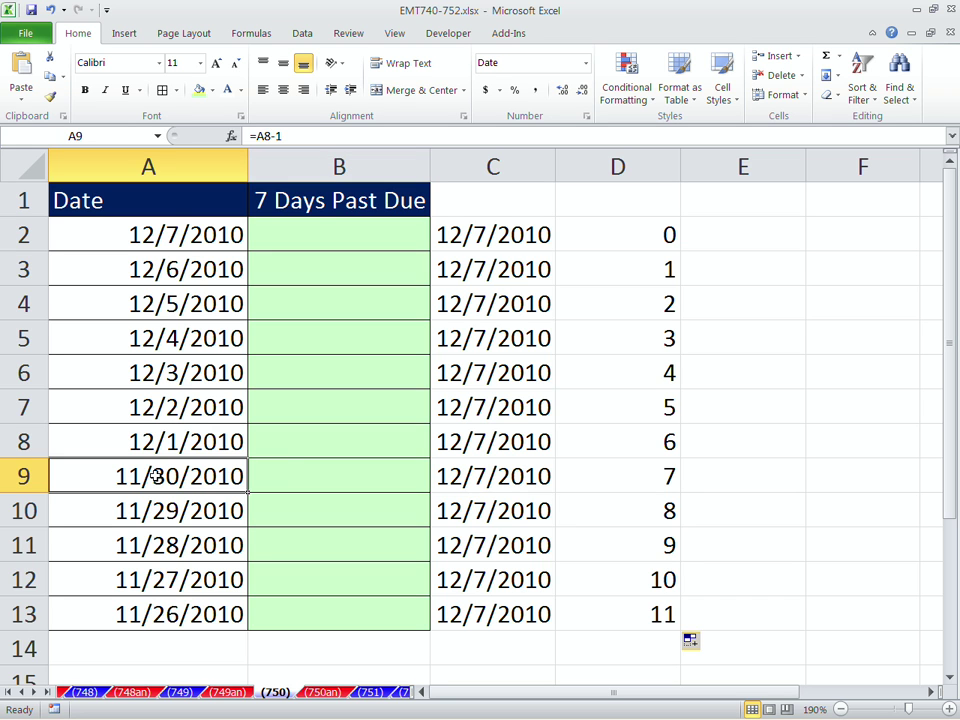
pyautogui.click(298, 476)
pyautogui.click(176, 476)
pyautogui.click(662, 478)
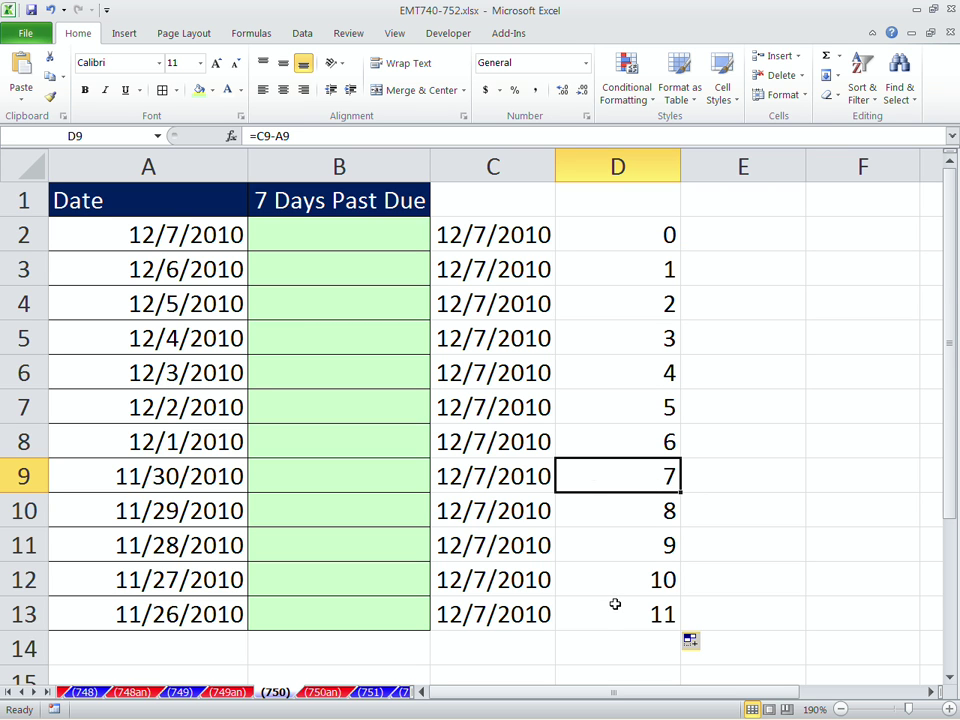
# Enter =D2>7 in E2 and fill it down to E13
pyautogui.click(705, 246)
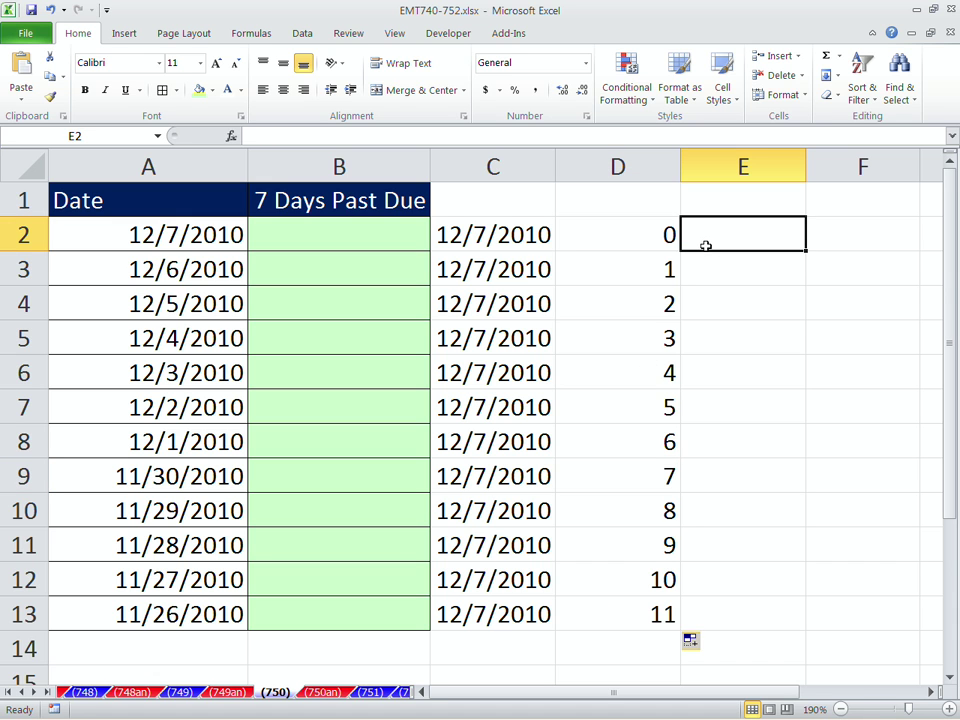
pyautogui.write('=')
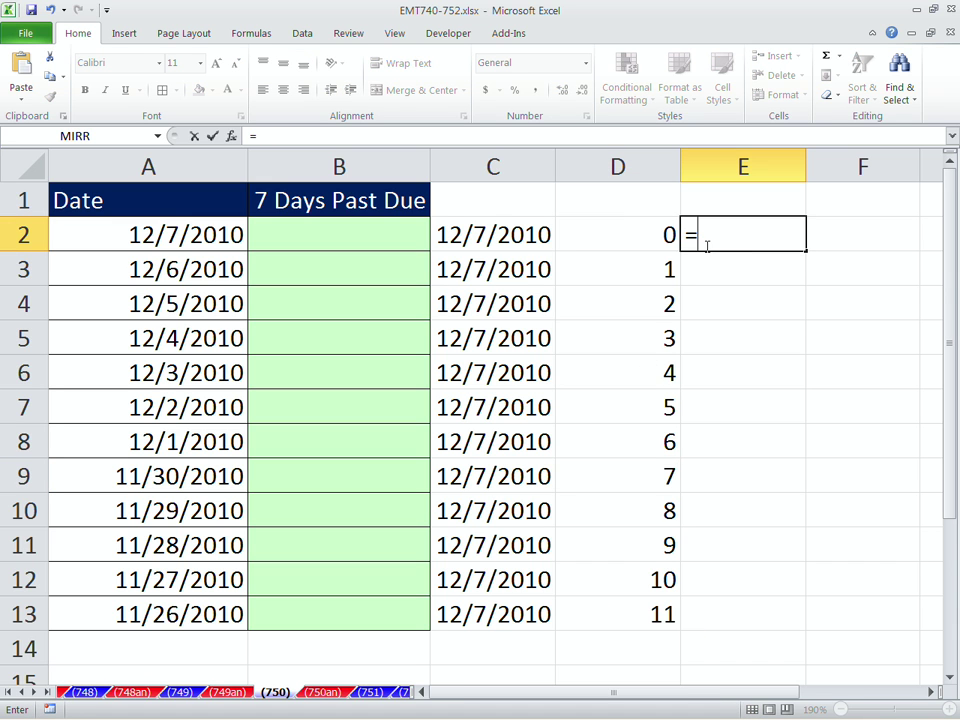
pyautogui.click(651, 239)
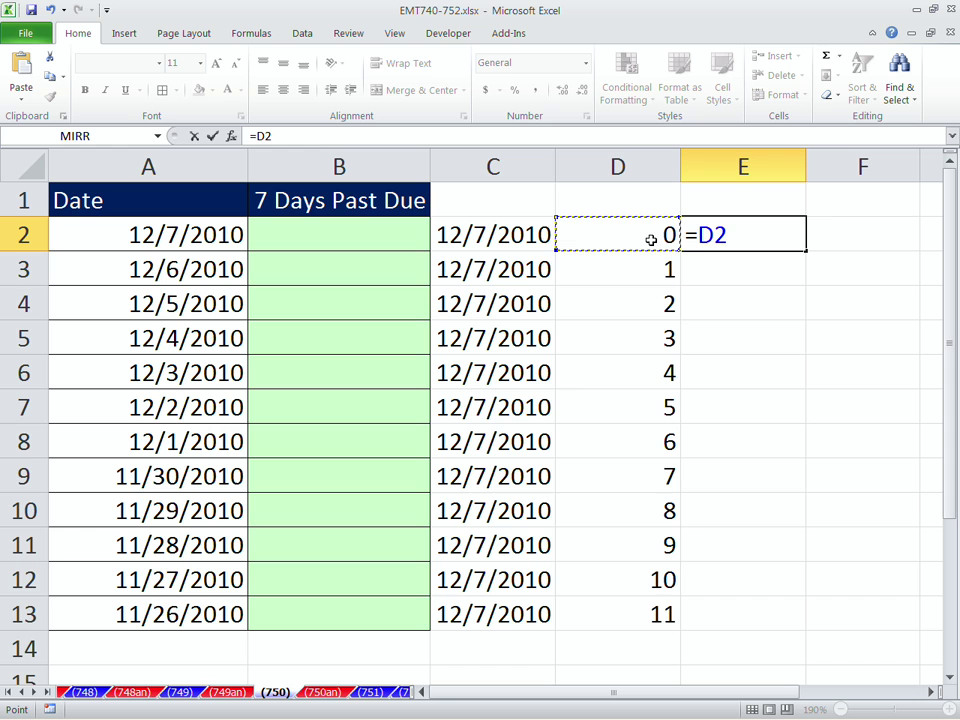
pyautogui.write('>')
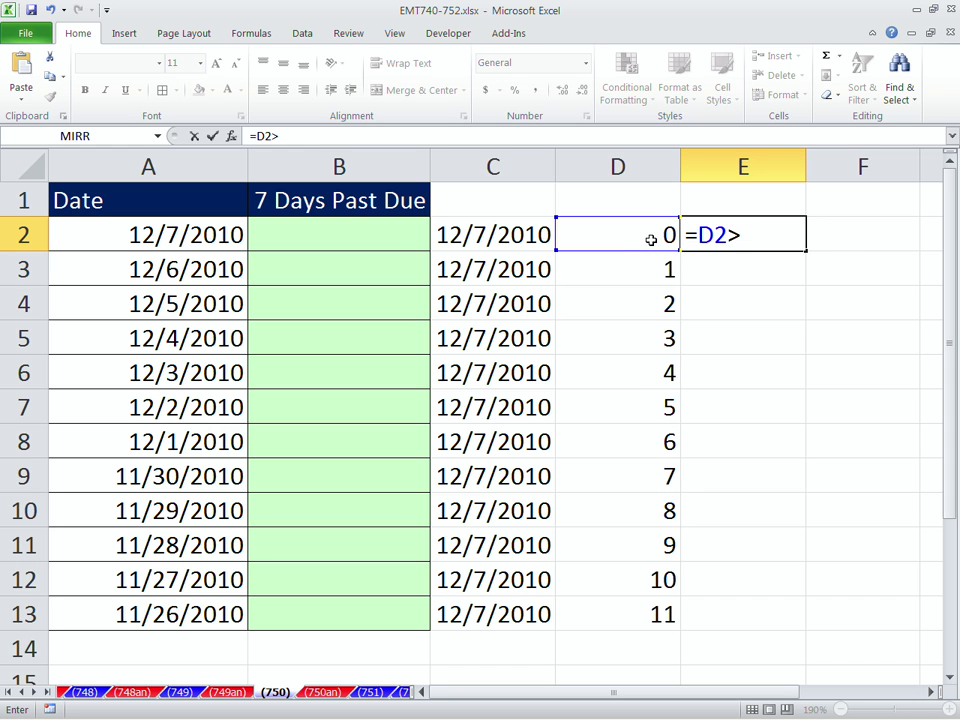
pyautogui.write('7')
pyautogui.hotkey('ctrl', 'Return')
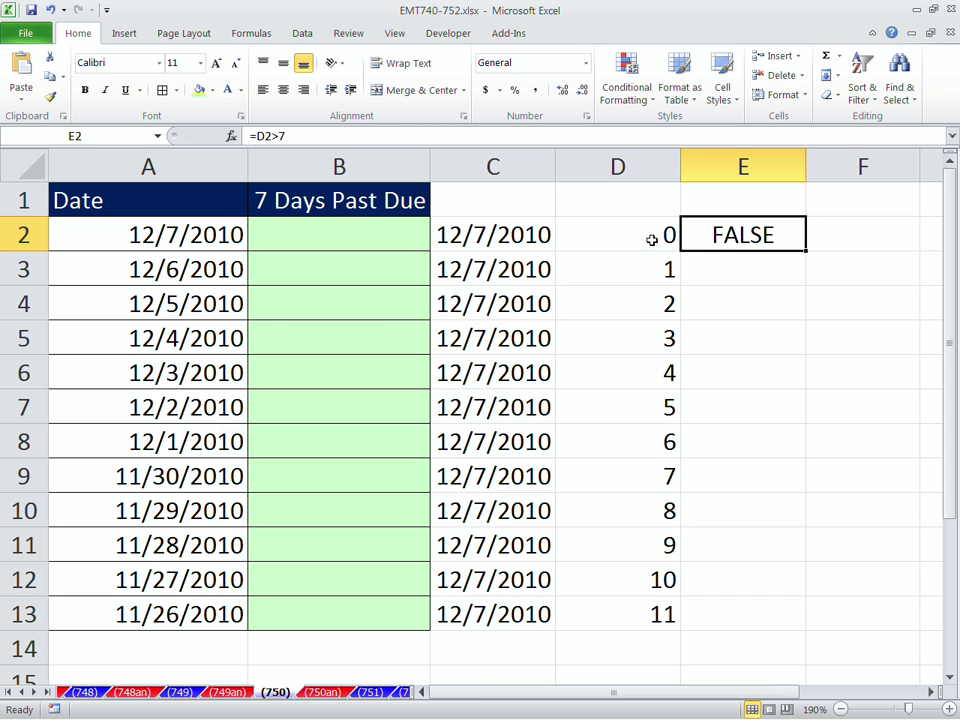
pyautogui.doubleClick(804, 250)
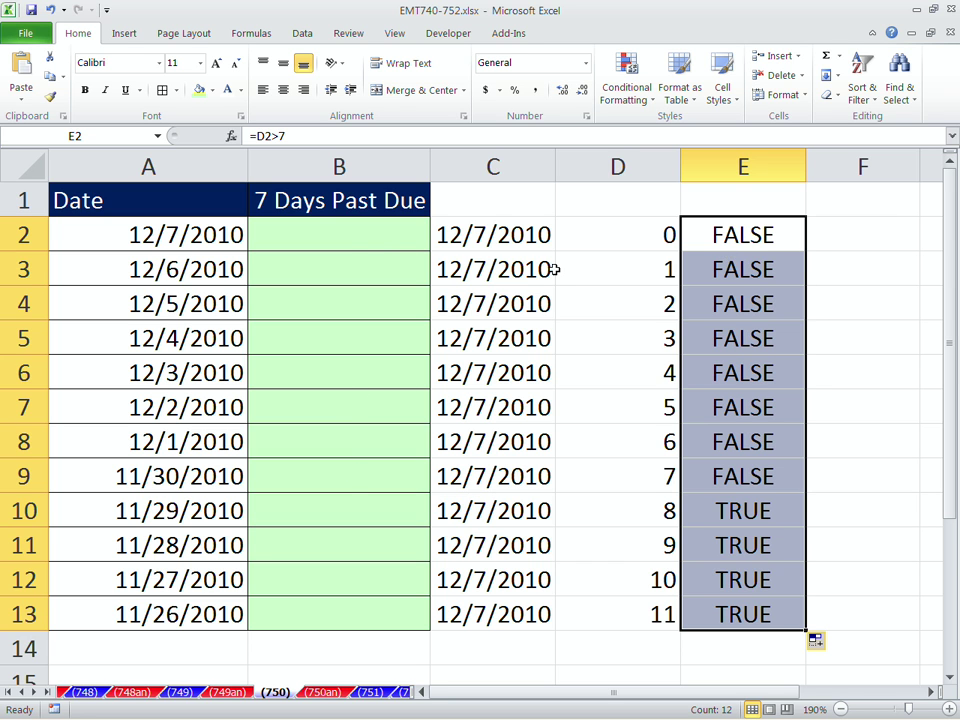
# Enter =TODAY()-A2>$F$2 in B2, using an absolute reference to F2 instead of 7
pyautogui.click(362, 243)
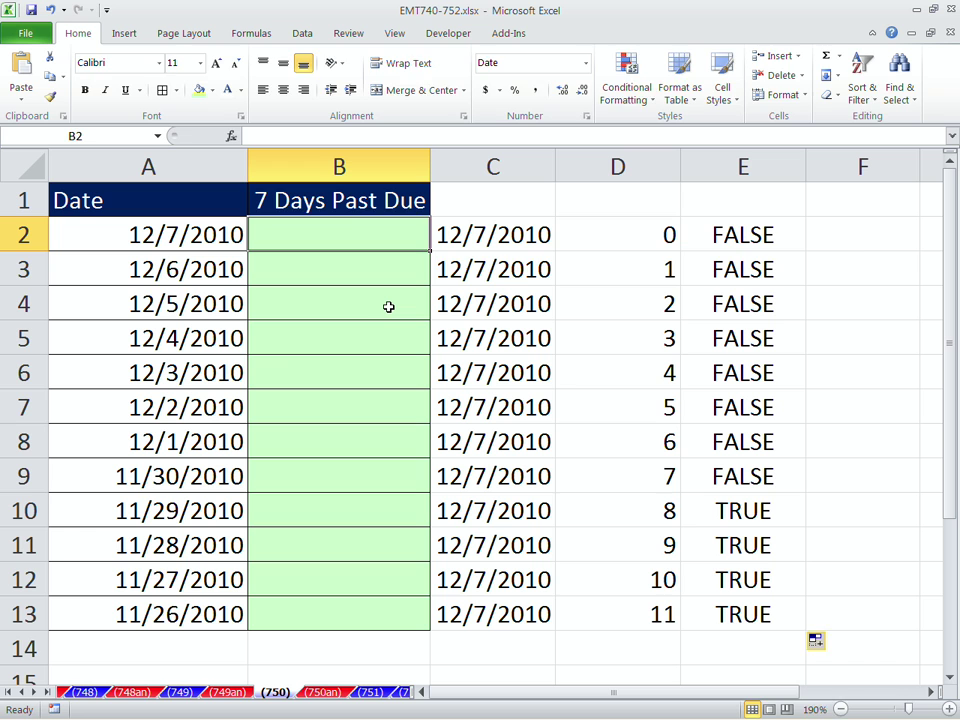
pyautogui.write('=to')
pyautogui.press('Tab')
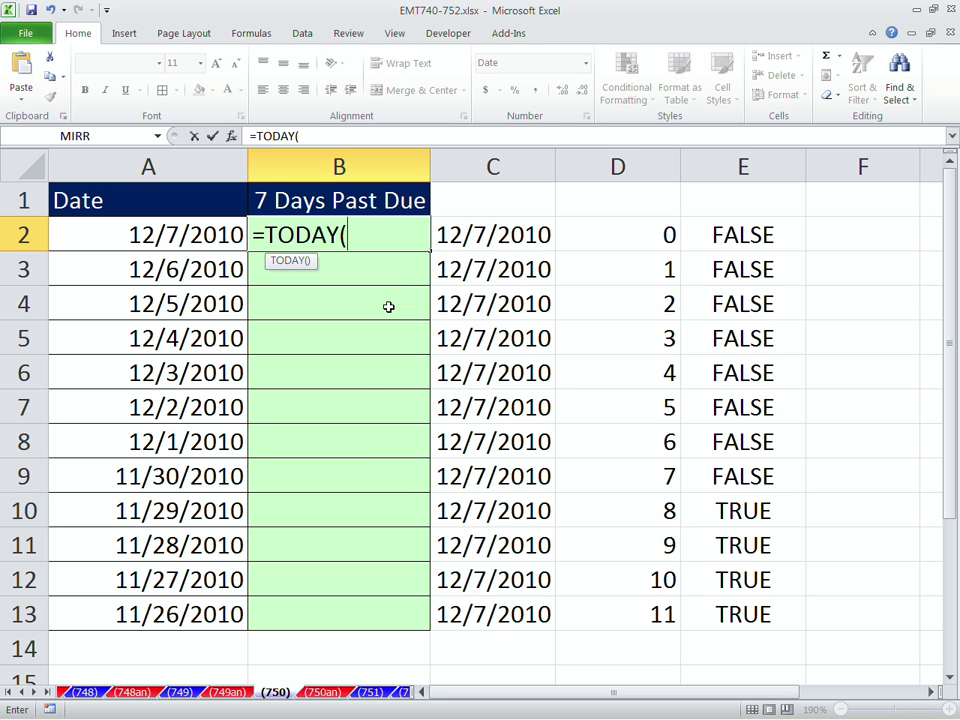
pyautogui.write(')-')
pyautogui.click(180, 236)
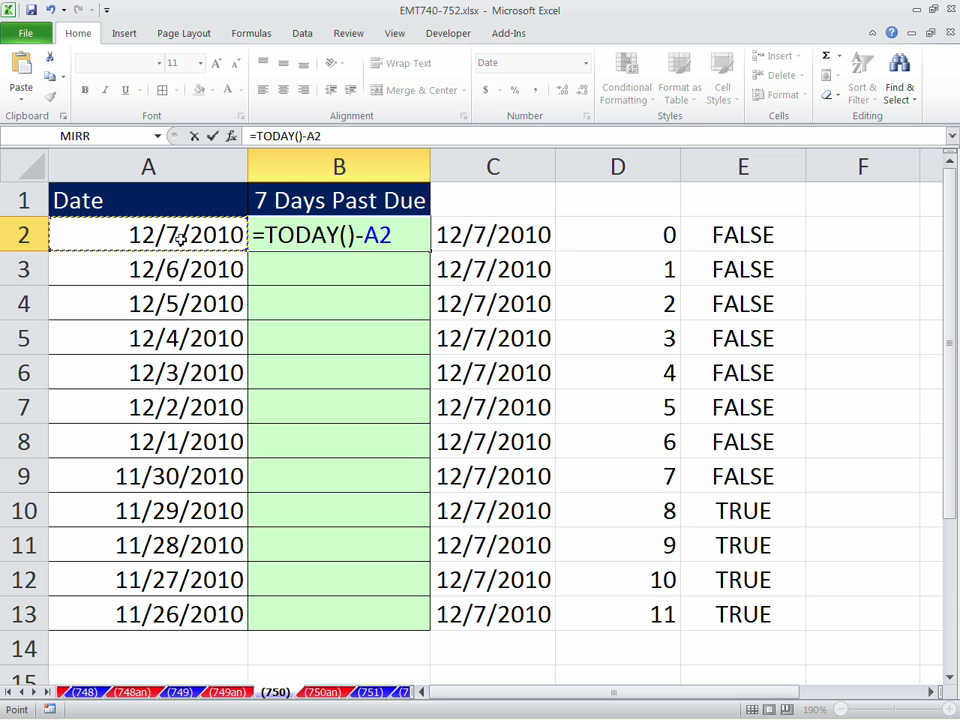
pyautogui.write('>7')
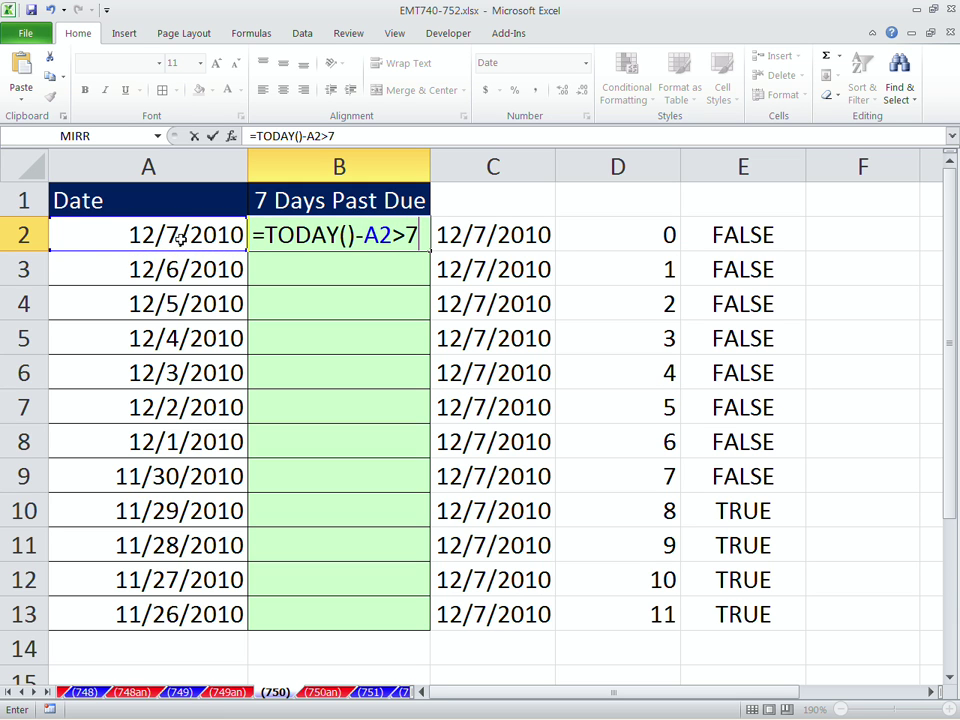
pyautogui.doubleClick(412, 234)
pyautogui.click(877, 237)
pyautogui.press('F4')
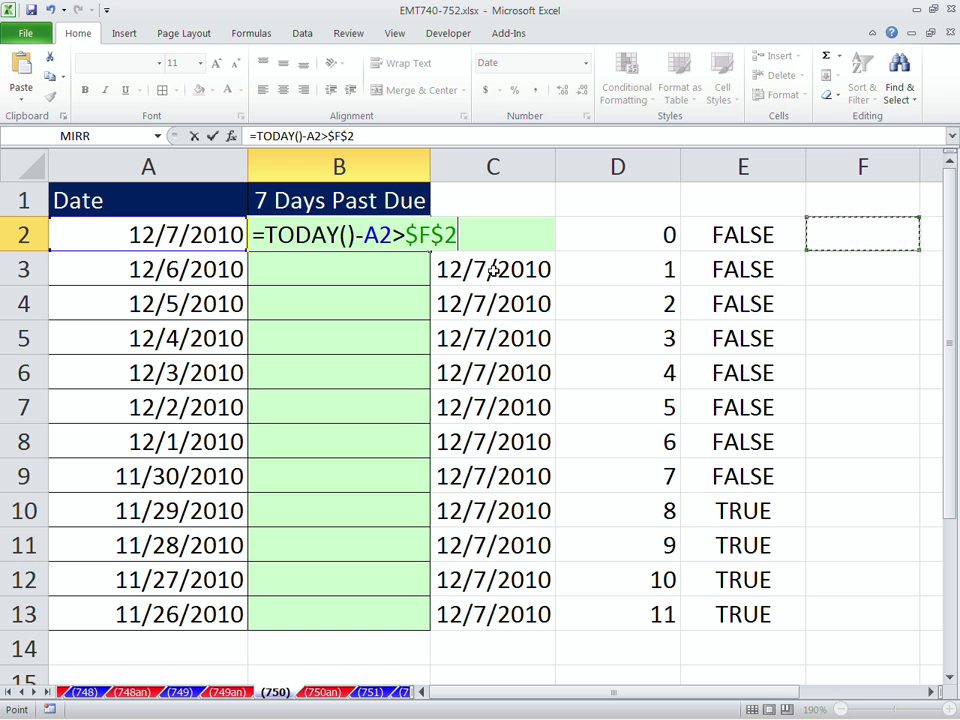
pyautogui.hotkey('ctrl', 'Return')
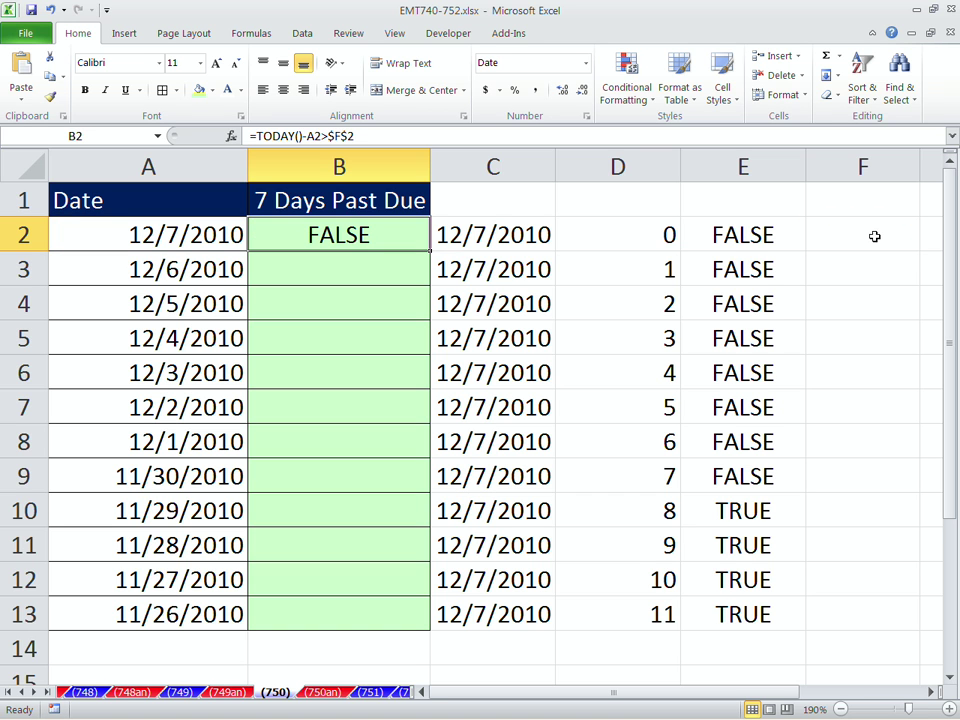
# Put 7 in F2 and the label 'Day Criterion' in F1
pyautogui.click(874, 236)
pyautogui.write('7')
pyautogui.hotkey('ctrl', 'Return')
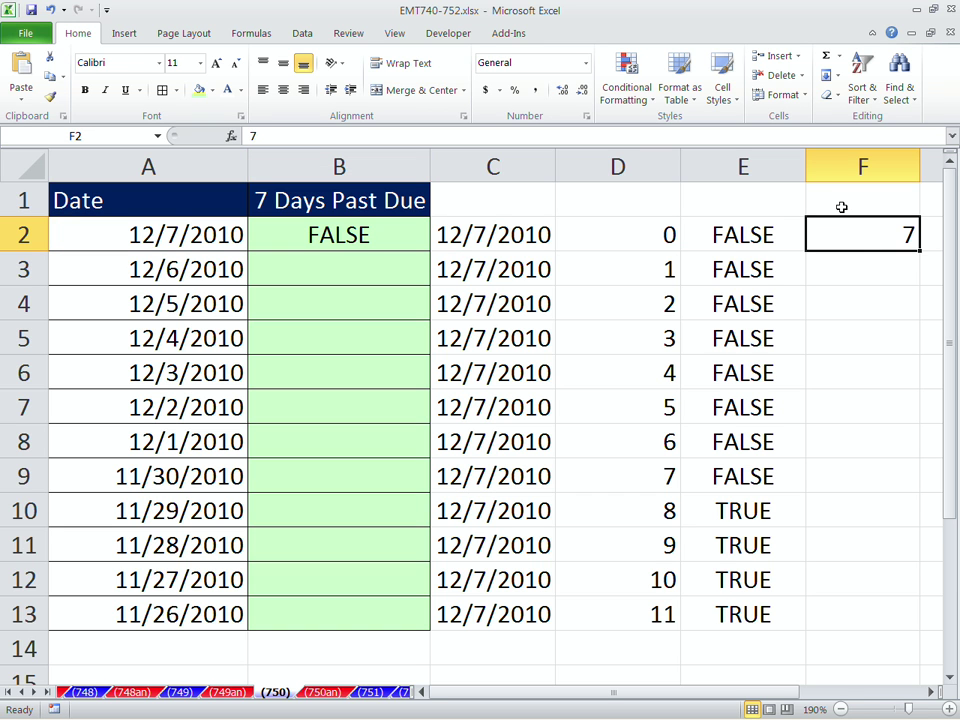
pyautogui.click(841, 207)
pyautogui.write('Day ')
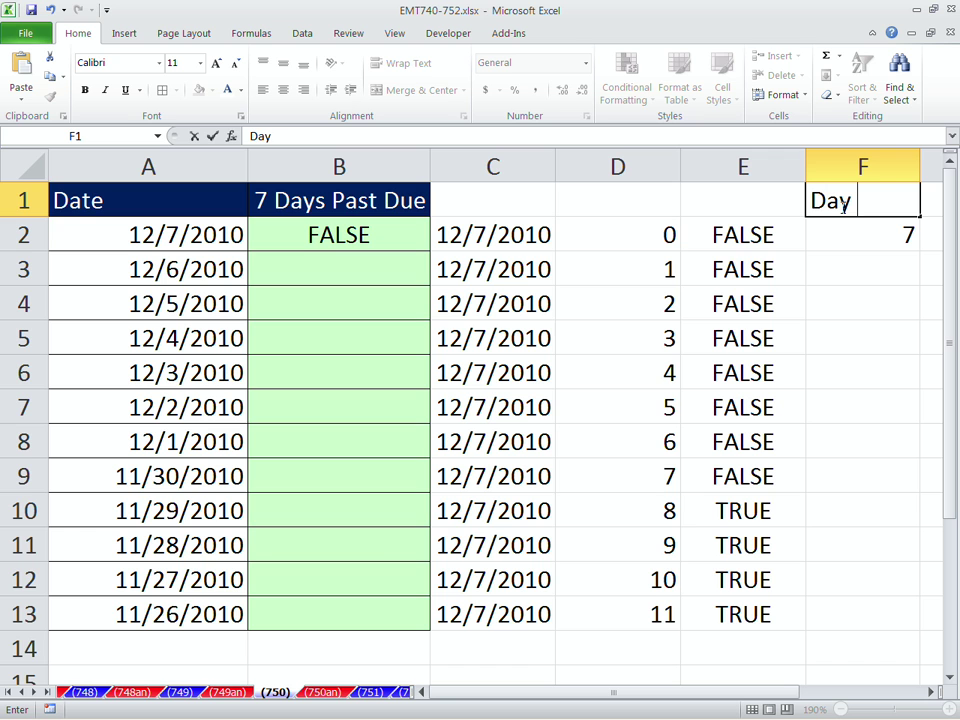
pyautogui.write('Criterion')
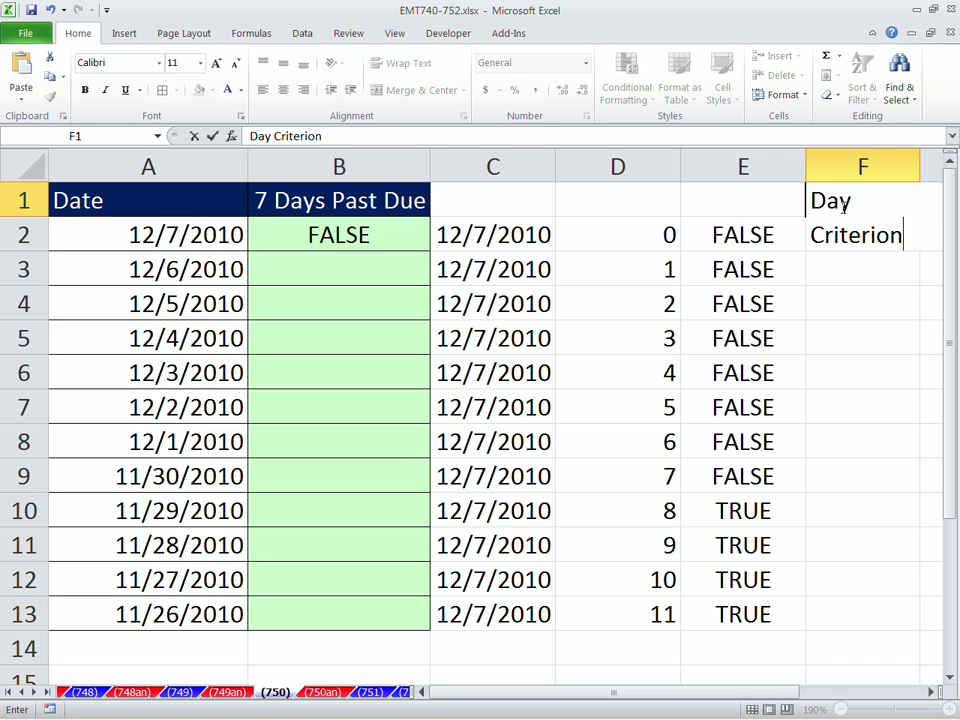
pyautogui.hotkey('ctrl', 'Return')
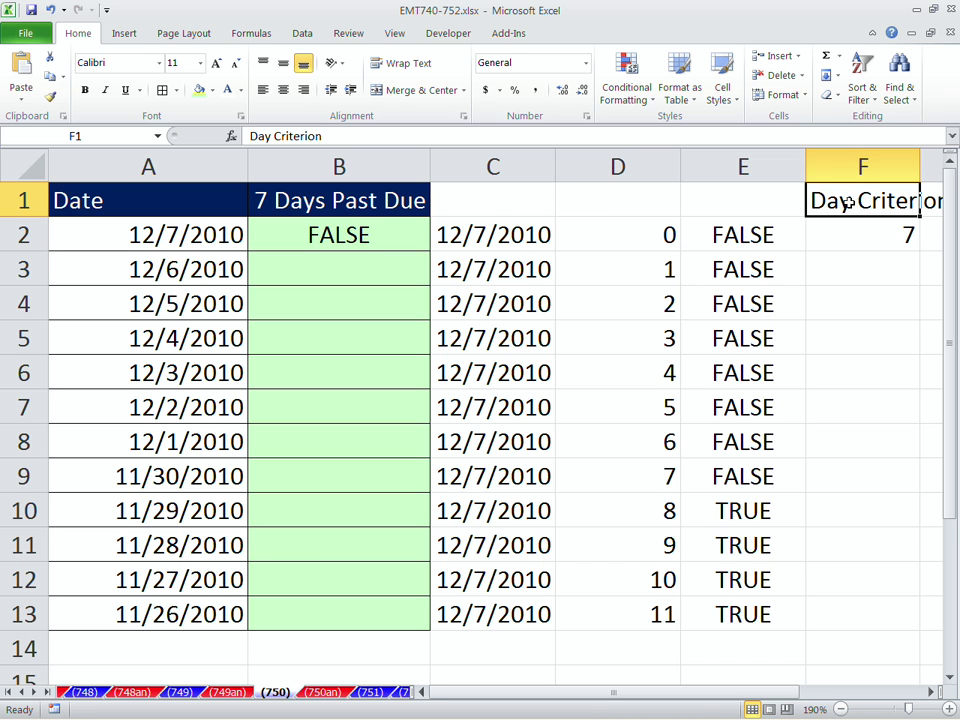
# Fill B2's past-due formula down to B13
pyautogui.moveTo(848, 203); pyautogui.dragTo(851, 232)
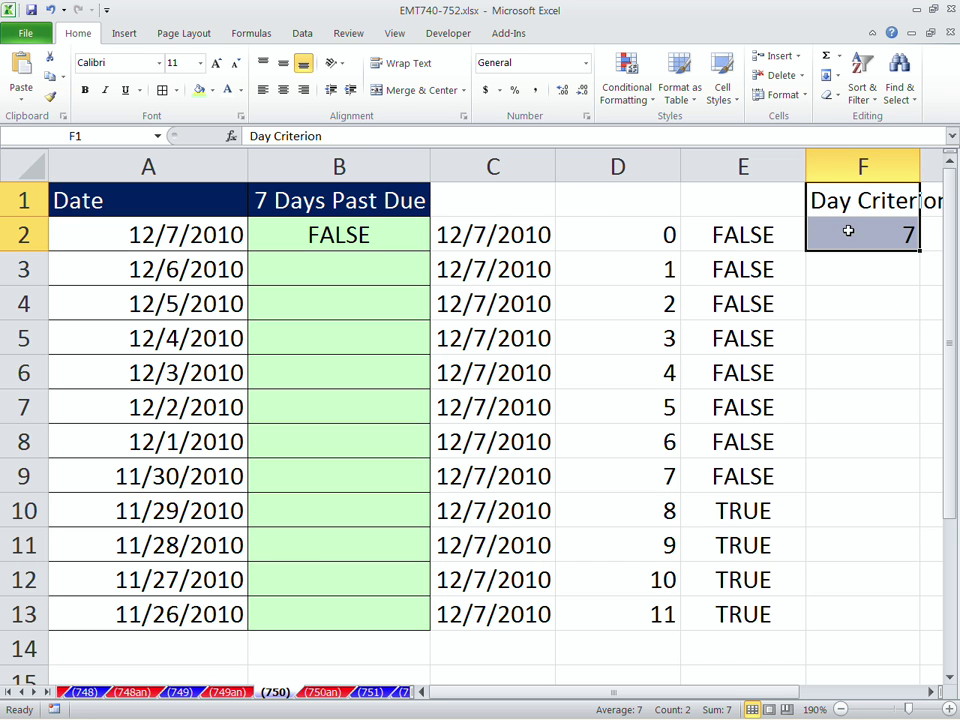
pyautogui.click(312, 245)
pyautogui.doubleClick(430, 250)
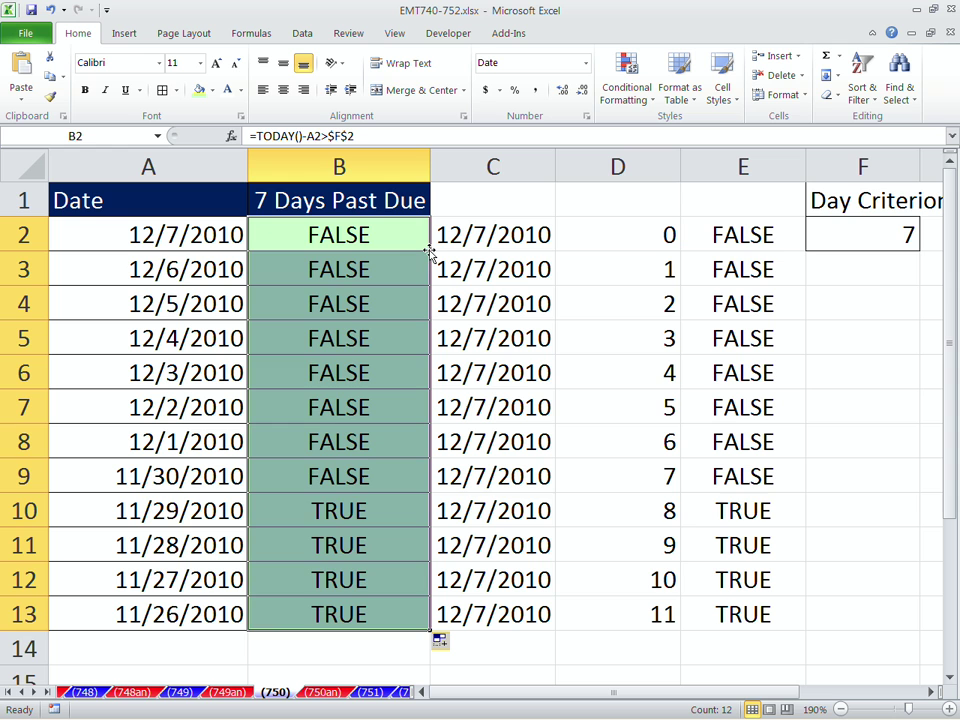
# Change the day criterion in F2 to 5
pyautogui.click(844, 237)
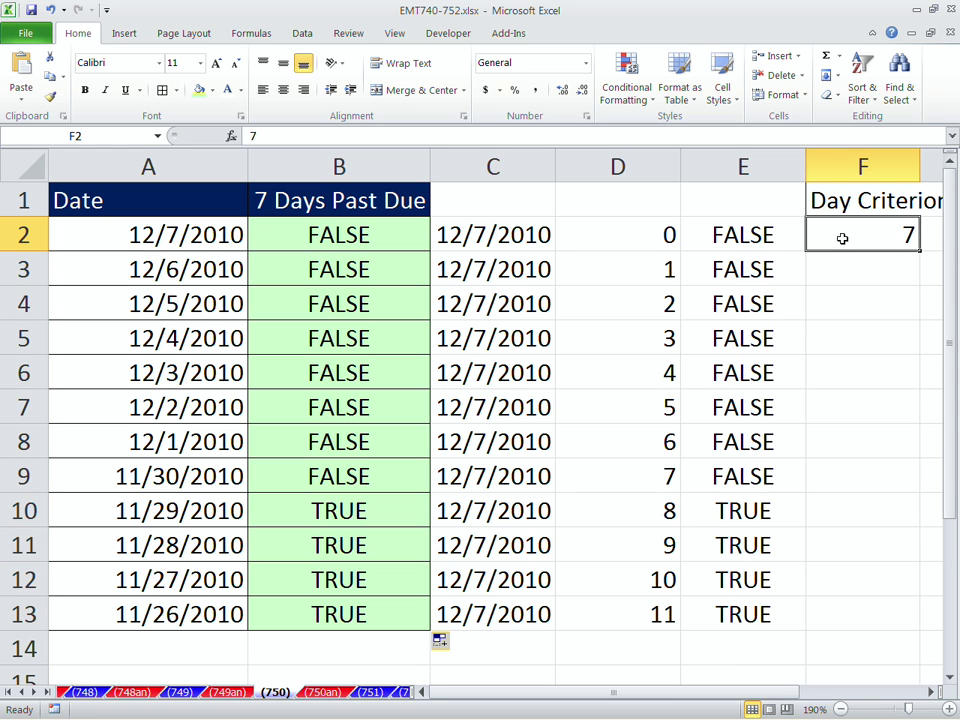
pyautogui.write('5')
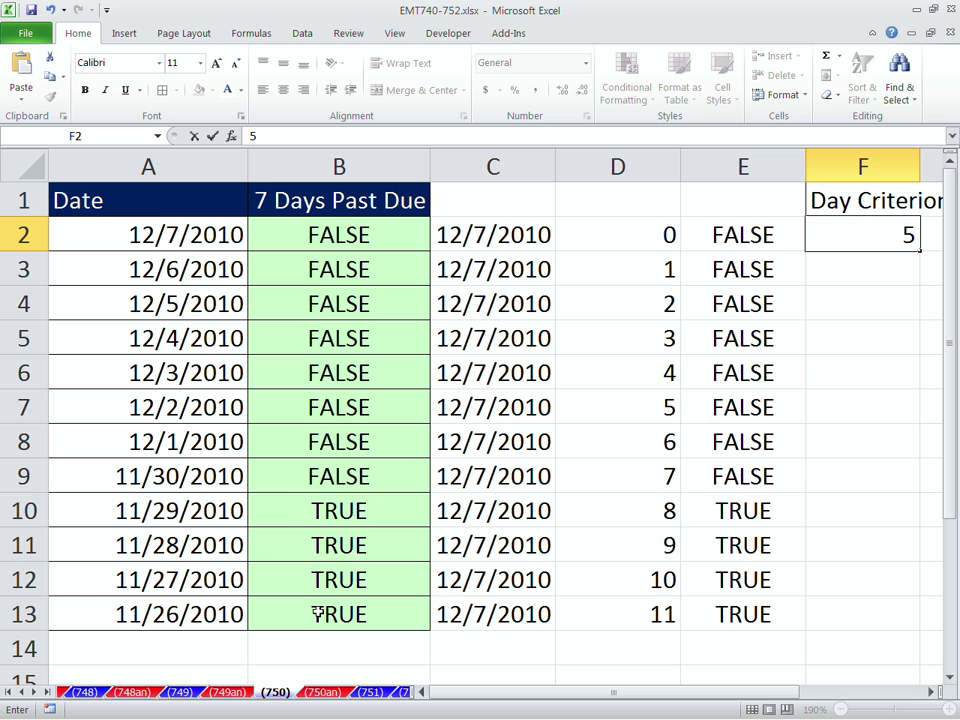
pyautogui.hotkey('ctrl', 'Return')
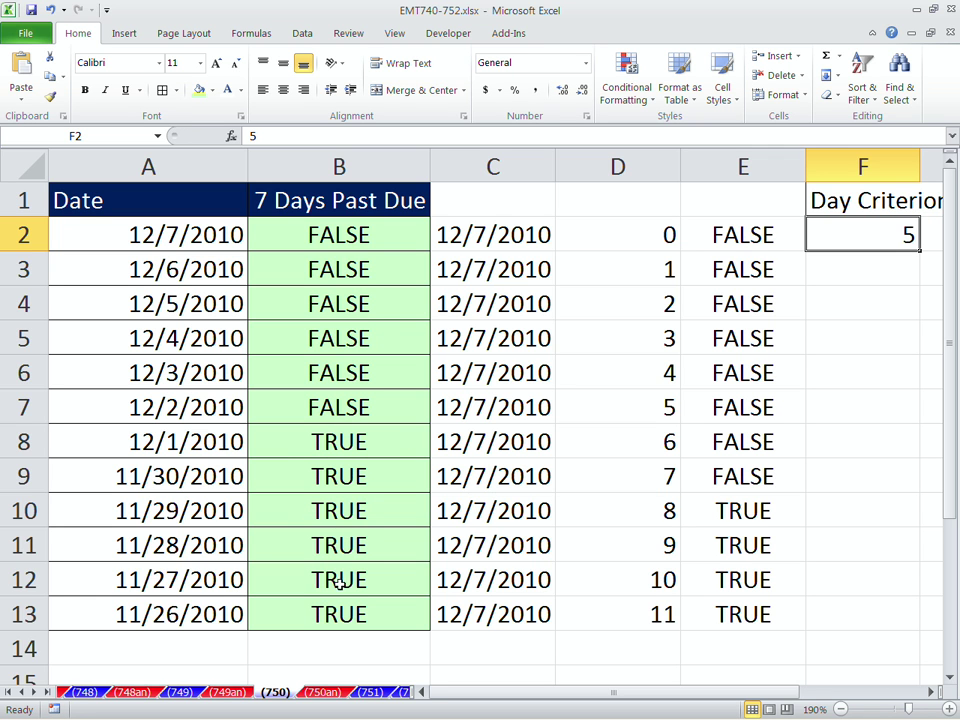
# Copy the =TODAY()-A2>$F$2 text from B2 and select dates A2:A13
pyautogui.doubleClick(357, 236)
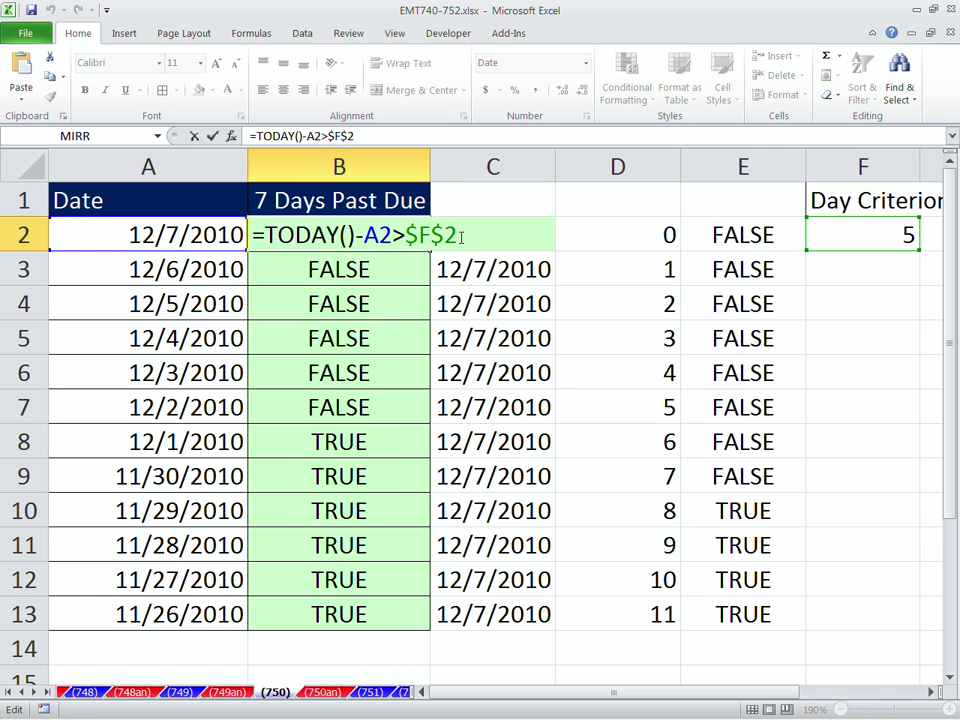
pyautogui.moveTo(455, 236); pyautogui.dragTo(220, 234)
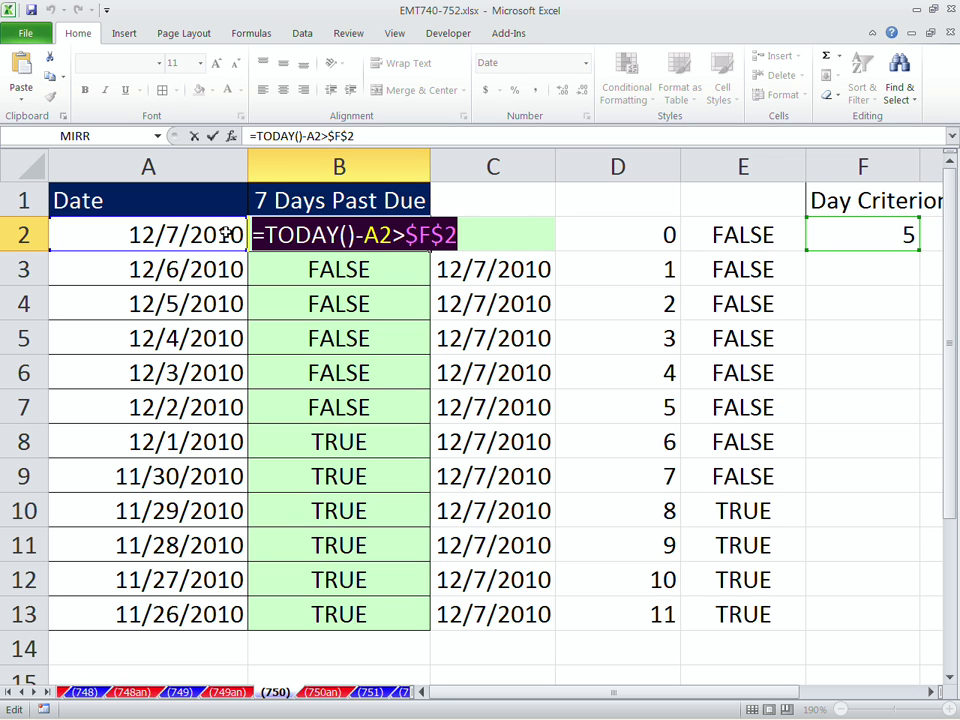
pyautogui.hotkey('ctrl', 'c')
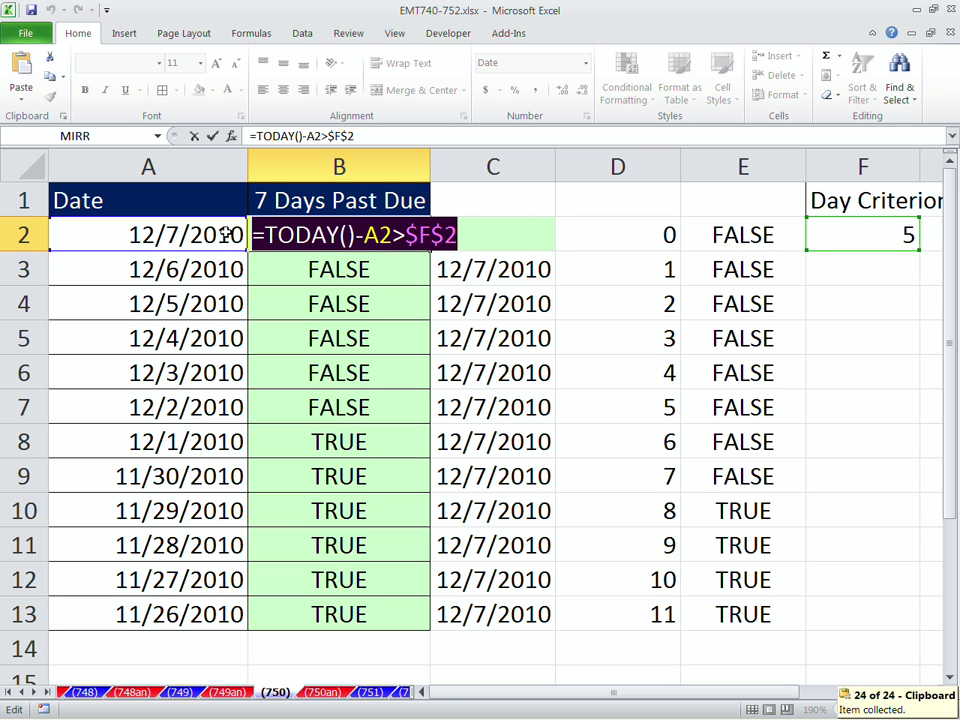
pyautogui.press('Escape')
pyautogui.moveTo(165, 236); pyautogui.dragTo(205, 598)
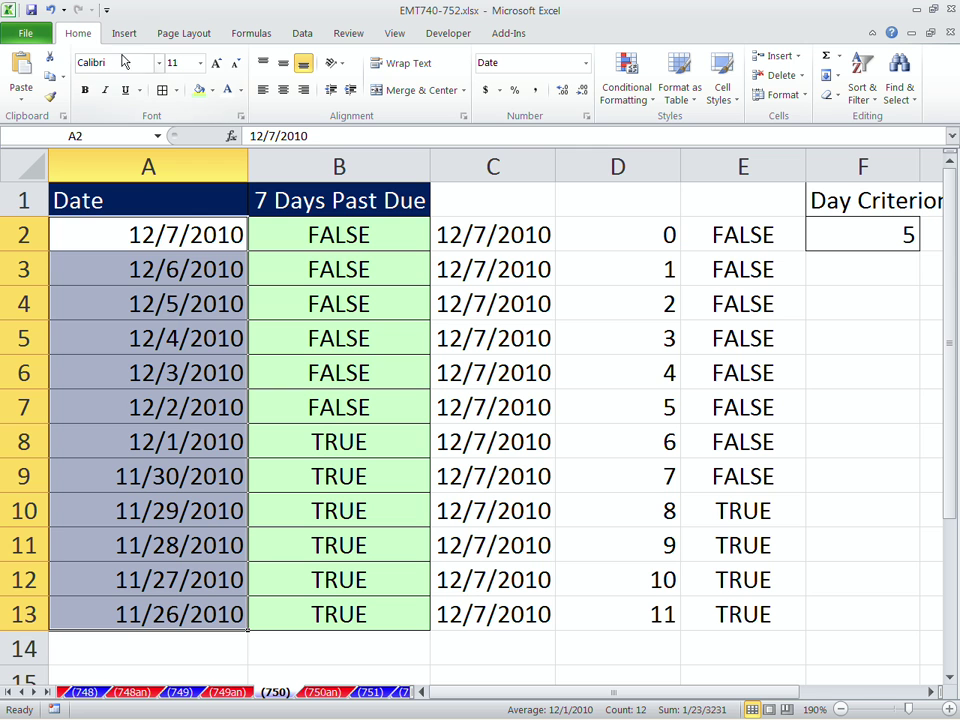
# Create a new formula-based conditional formatting rule with =TODAY()-A2>$F$2
pyautogui.click(653, 100)
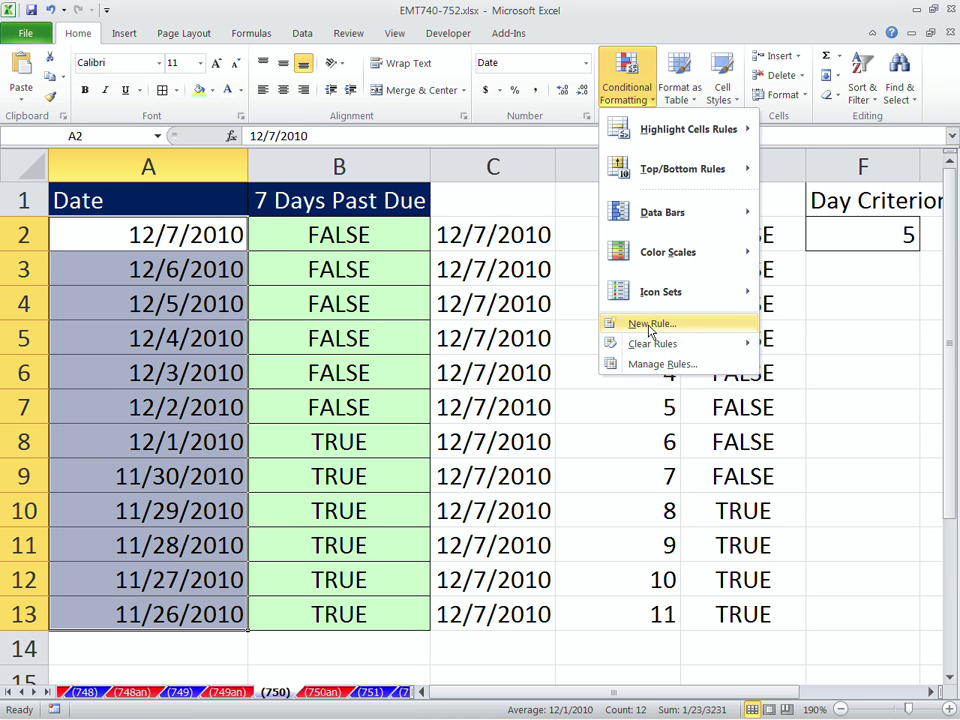
pyautogui.press('Escape')
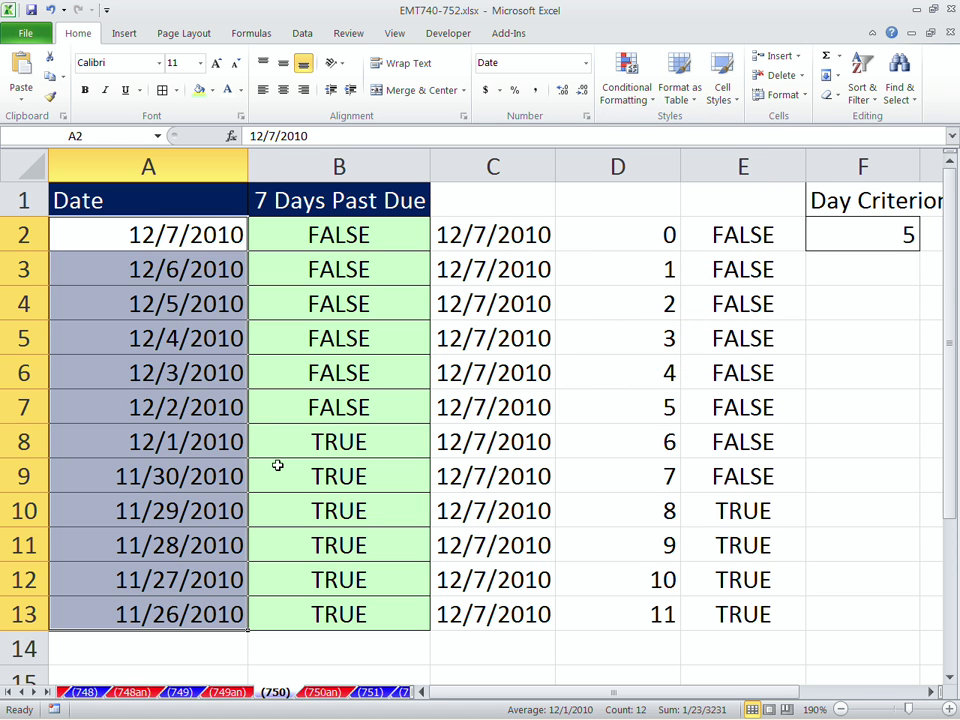
pyautogui.press('alt')
pyautogui.press('o')
pyautogui.press('d')
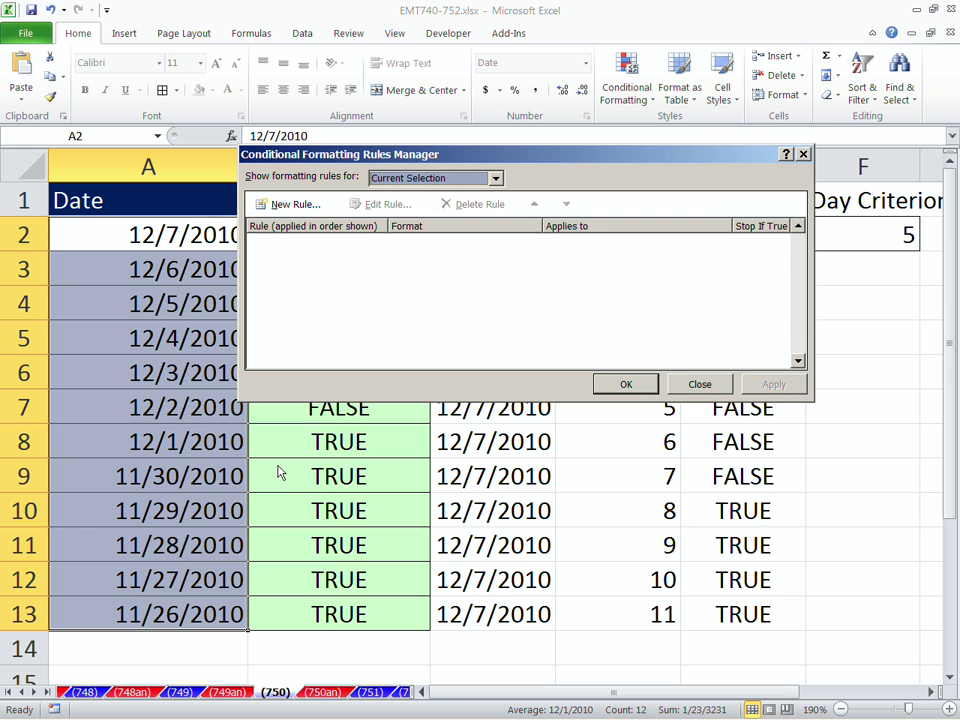
pyautogui.click(289, 204)
pyautogui.click(364, 229)
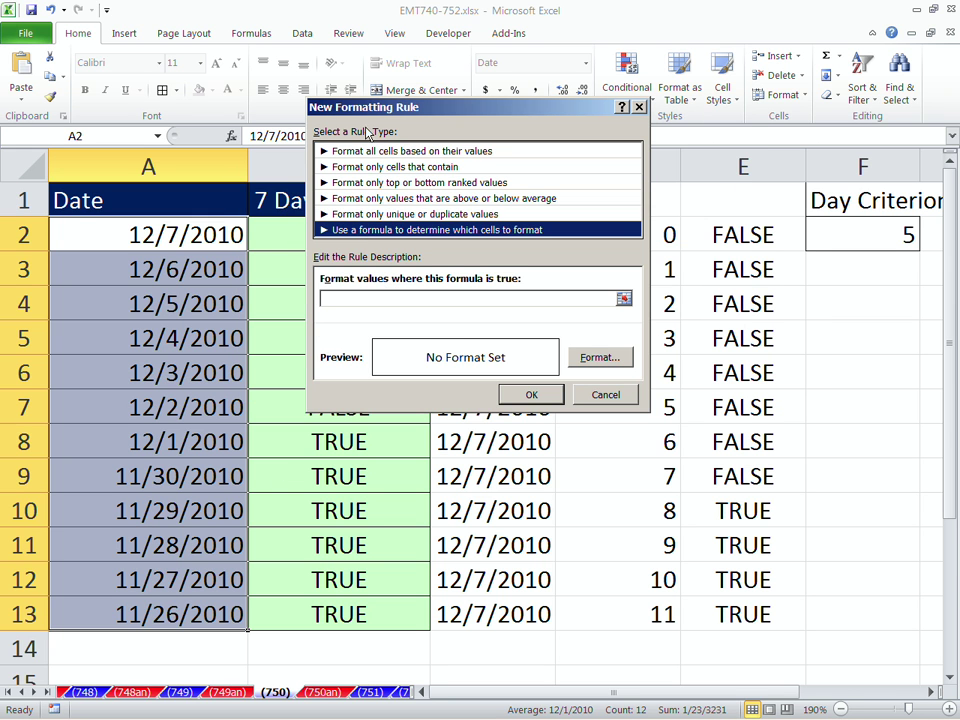
pyautogui.moveTo(366, 108); pyautogui.dragTo(331, 127)
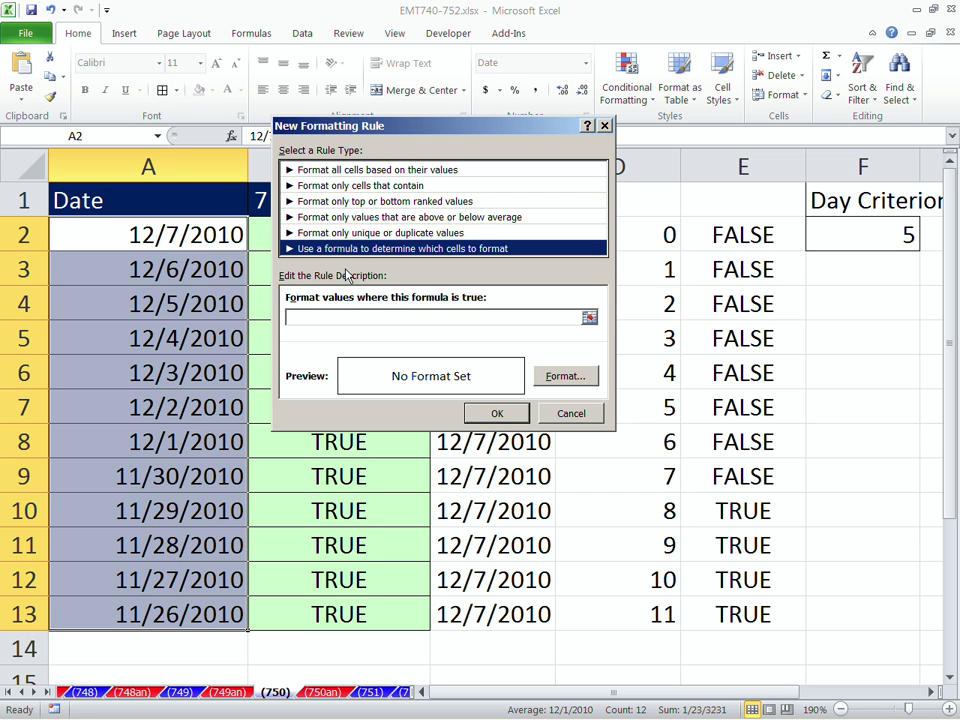
pyautogui.click(339, 316)
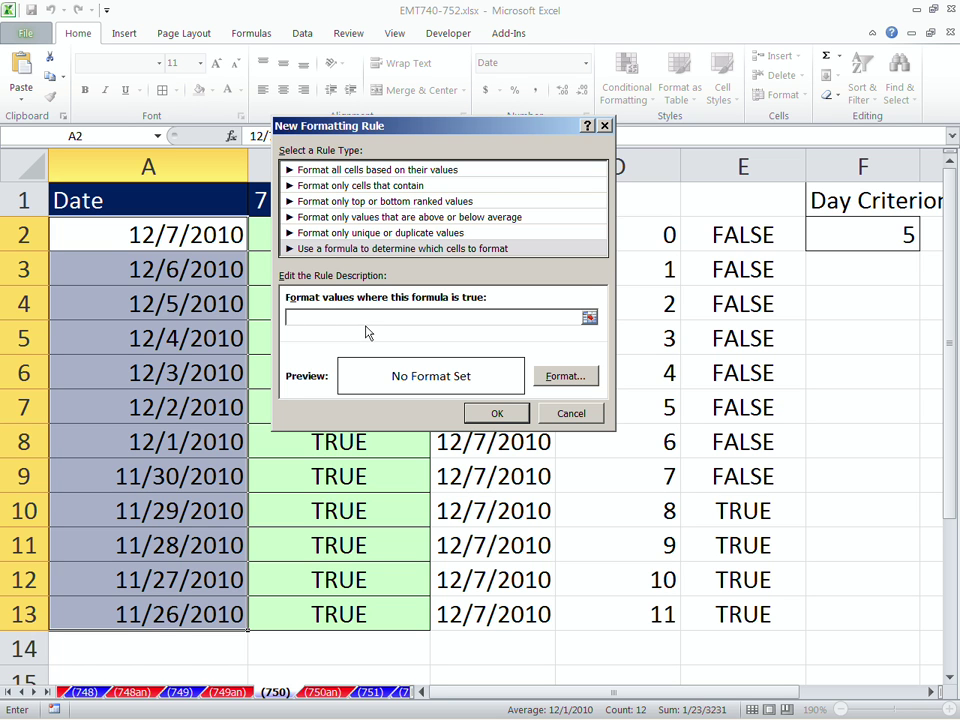
pyautogui.write('=TODAY()-A2>$F$2')
# Format the rule with white font and red fill, then apply it to the dates
pyautogui.click(561, 376)
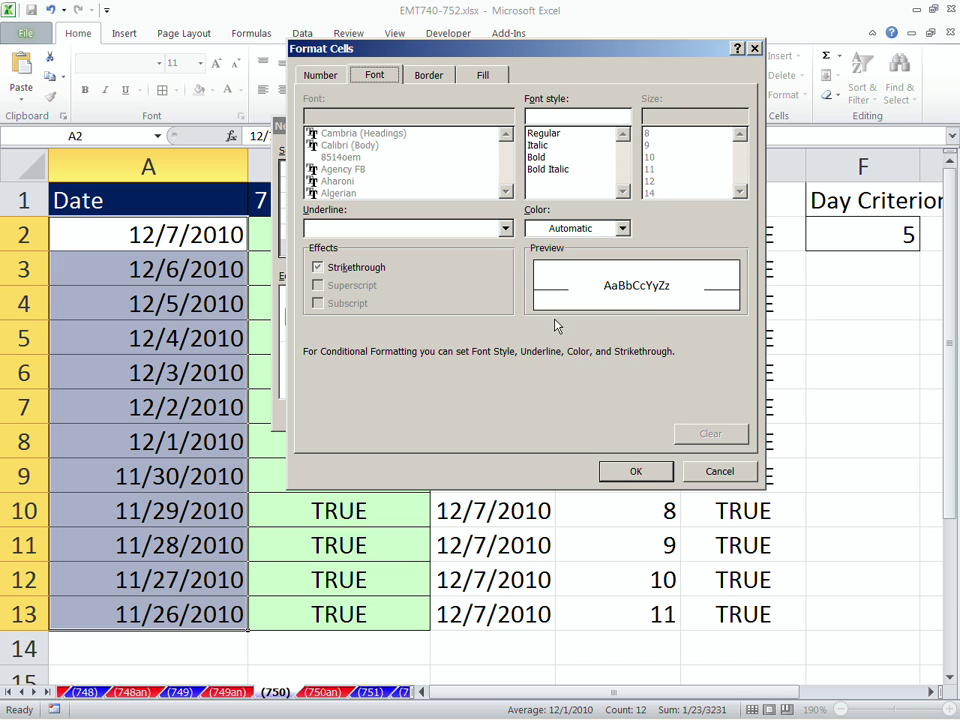
pyautogui.click(577, 235)
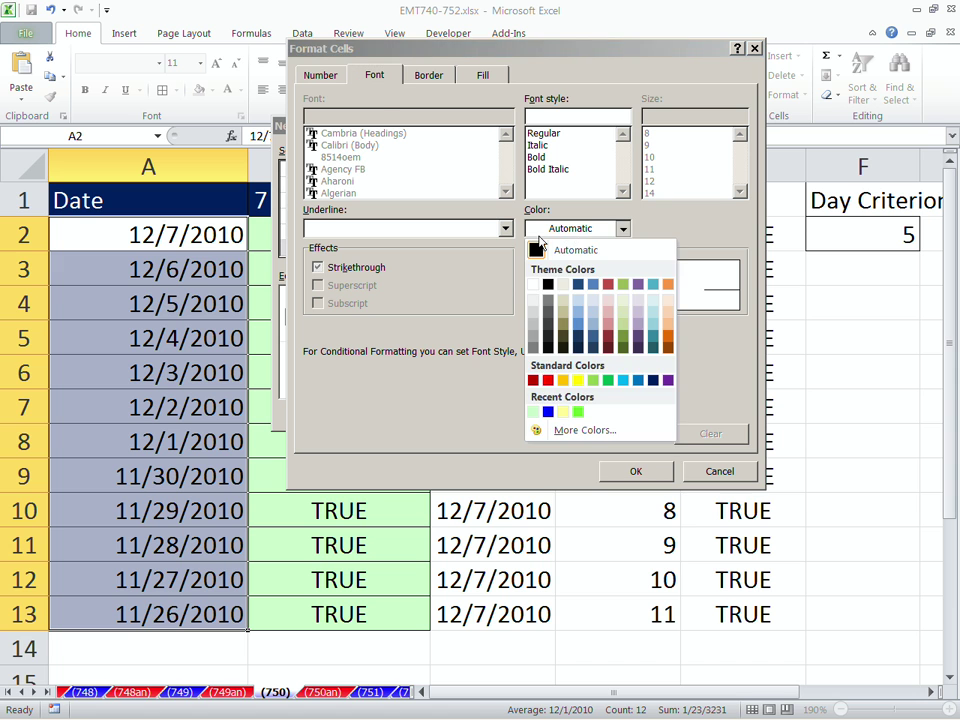
pyautogui.click(549, 379)
pyautogui.click(621, 229)
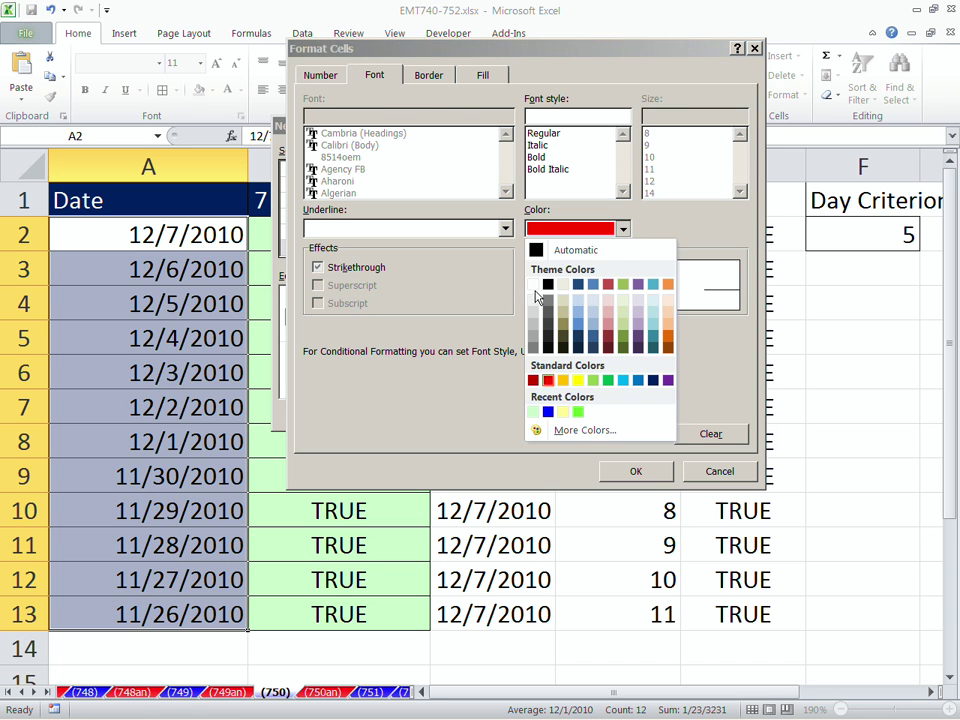
pyautogui.click(537, 289)
pyautogui.click(478, 79)
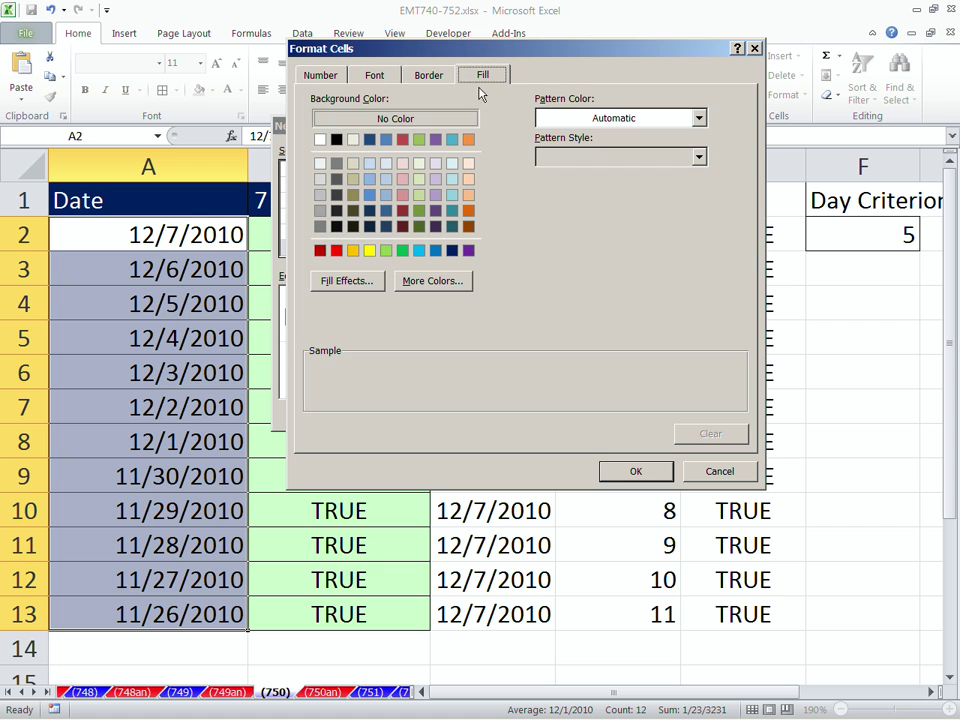
pyautogui.click(337, 251)
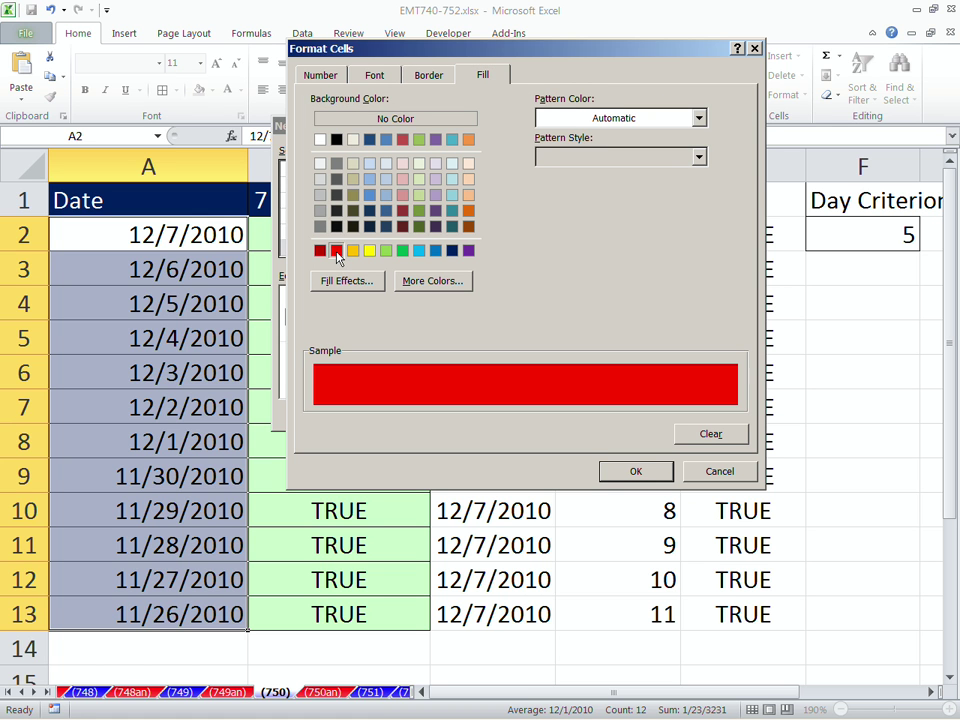
pyautogui.click(636, 471)
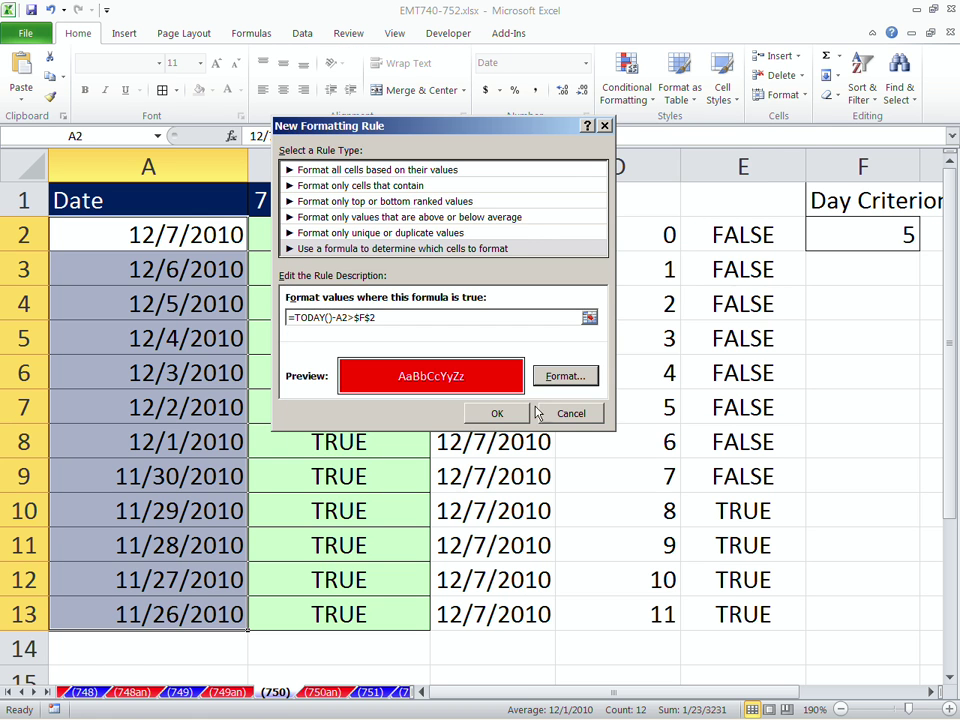
pyautogui.click(500, 413)
pyautogui.click(624, 385)
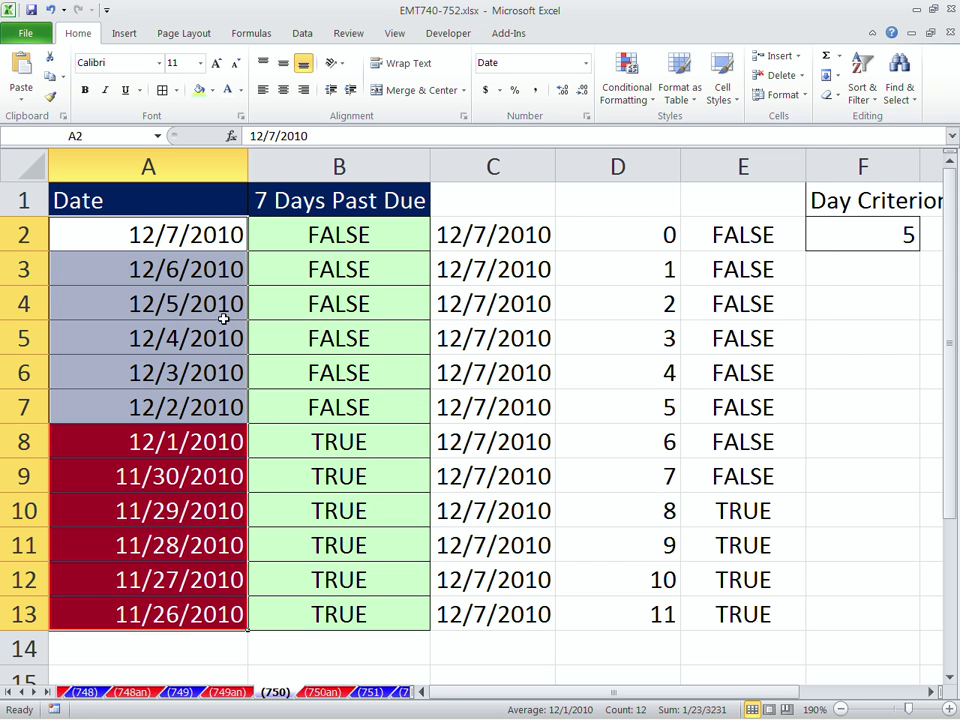
# Convert the date formulas in A3:A13 to fixed values
pyautogui.click(218, 271)
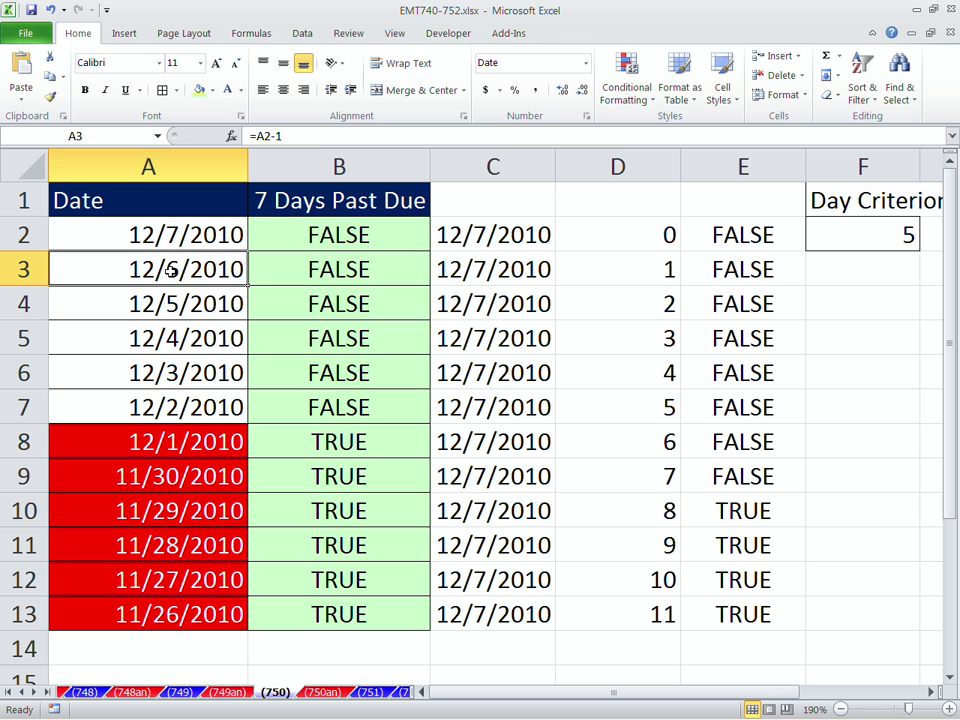
pyautogui.doubleClick(172, 271)
pyautogui.press('Escape')
pyautogui.click(195, 244)
pyautogui.moveTo(195, 274); pyautogui.dragTo(197, 613)
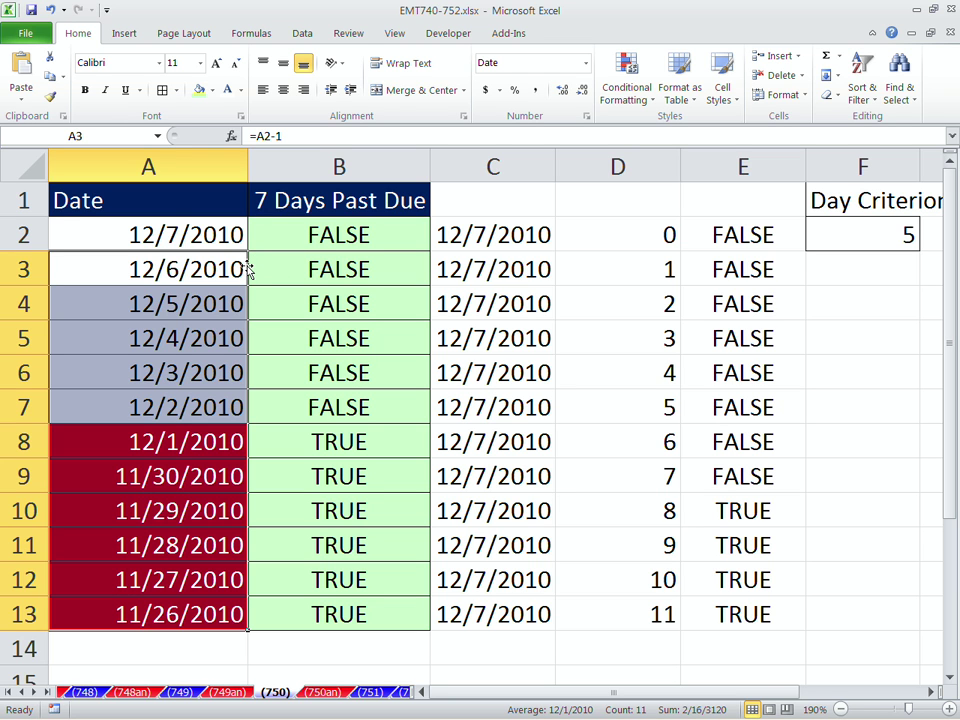
pyautogui.moveTo(248, 270); pyautogui.dragTo(226, 285)
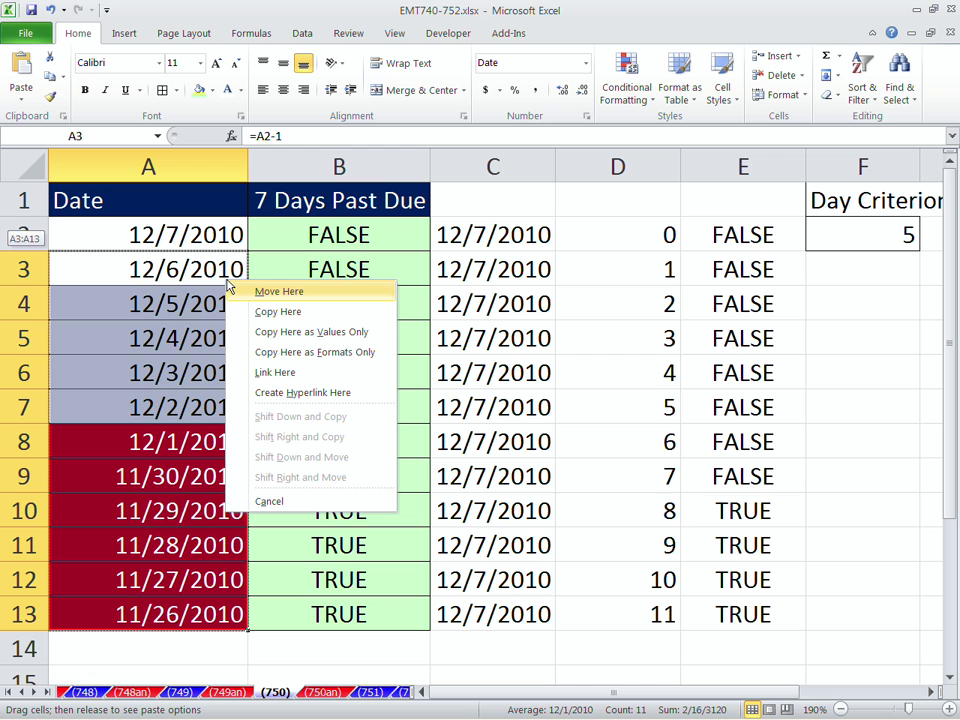
pyautogui.click(318, 334)
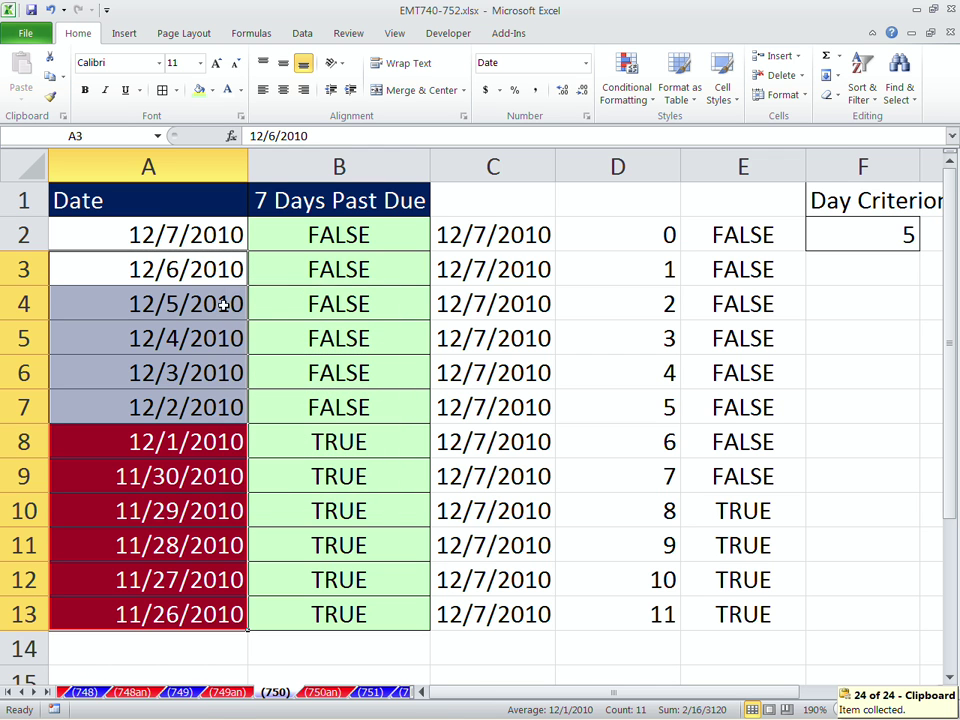
# Change A3's date to 11/3/2010 and reopen B2's formula
pyautogui.doubleClick(170, 270)
pyautogui.moveTo(127, 270); pyautogui.dragTo(183, 270)
pyautogui.write('11')
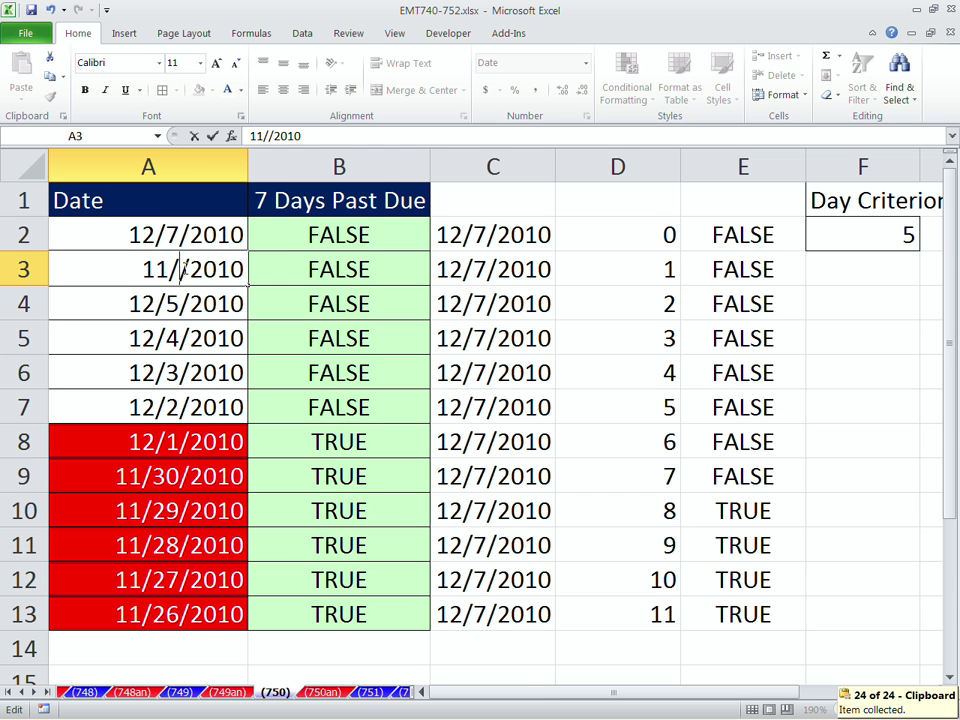
pyautogui.write('/3')
pyautogui.hotkey('ctrl', 'Return')
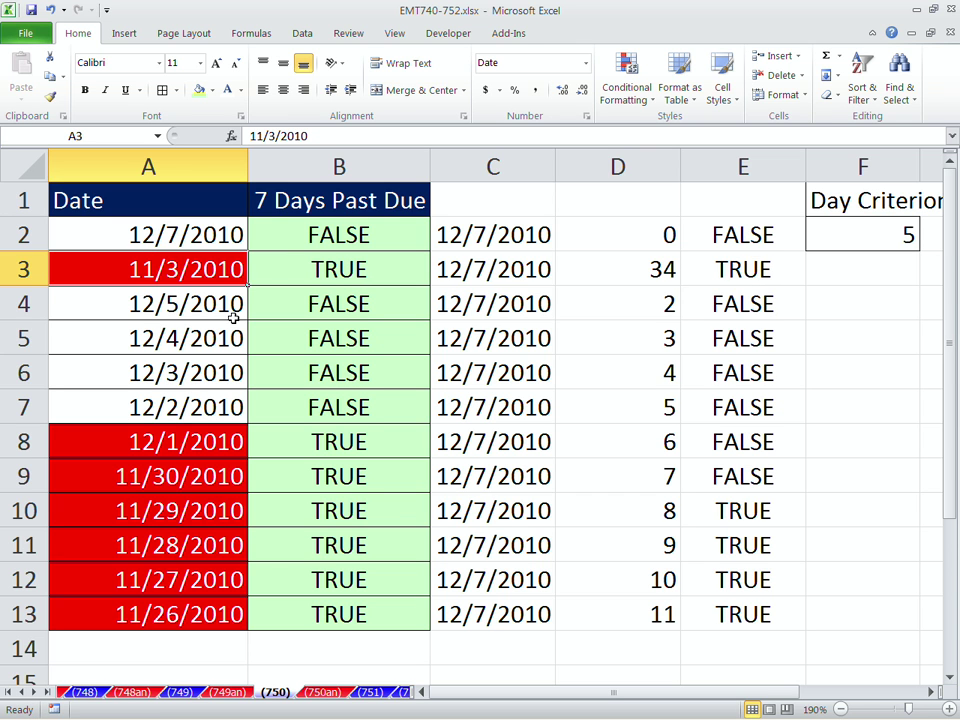
pyautogui.doubleClick(354, 240)
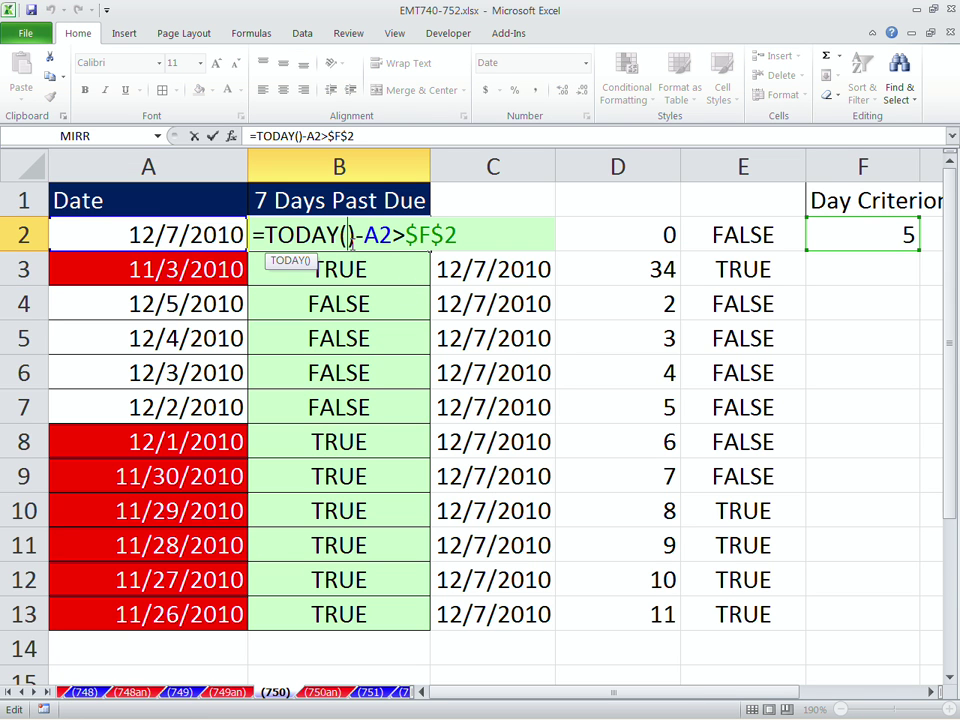
# Wrap B2's formula as =IF(TODAY()-A2>$F$2,"Past Due","") and fill it down through B13
pyautogui.press('Escape')
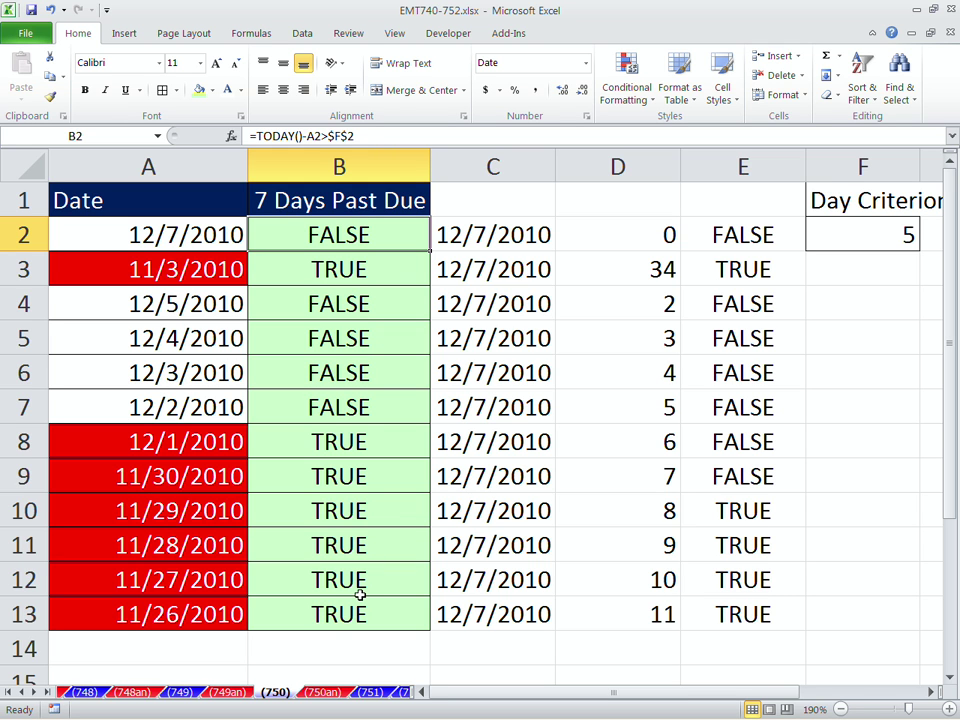
pyautogui.doubleClick(393, 238)
pyautogui.click(263, 240)
pyautogui.write('IF(')
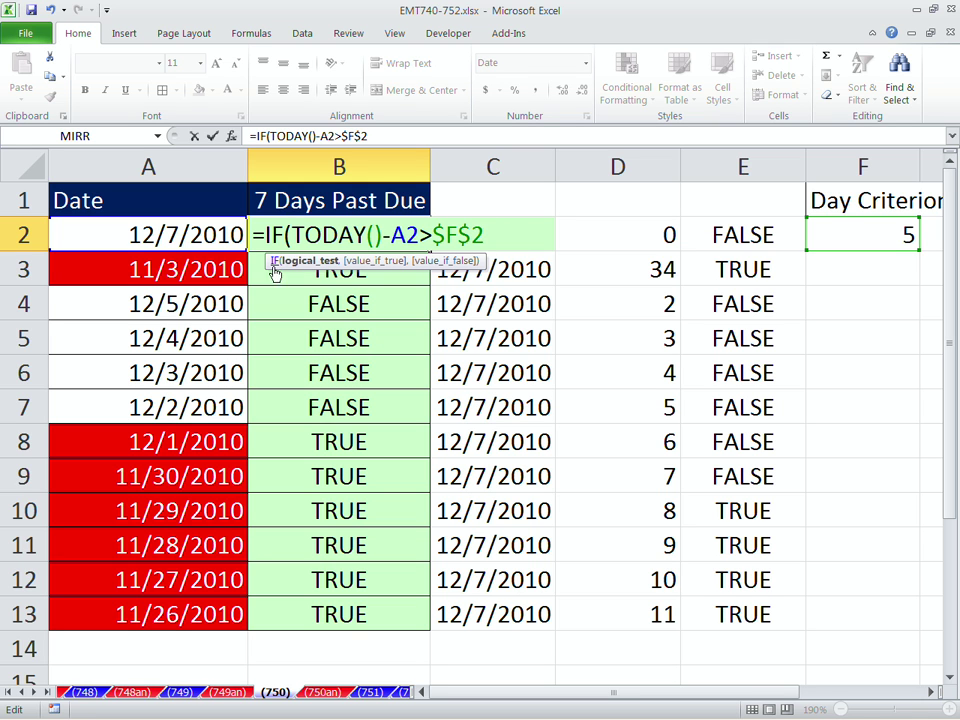
pyautogui.write(',')
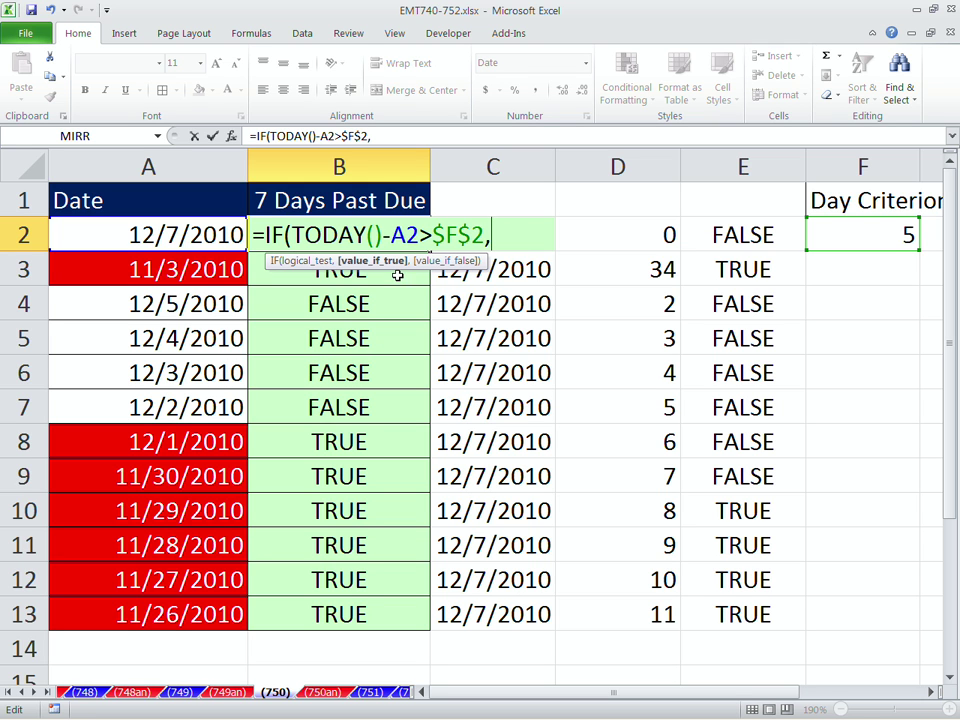
pyautogui.write('"Past')
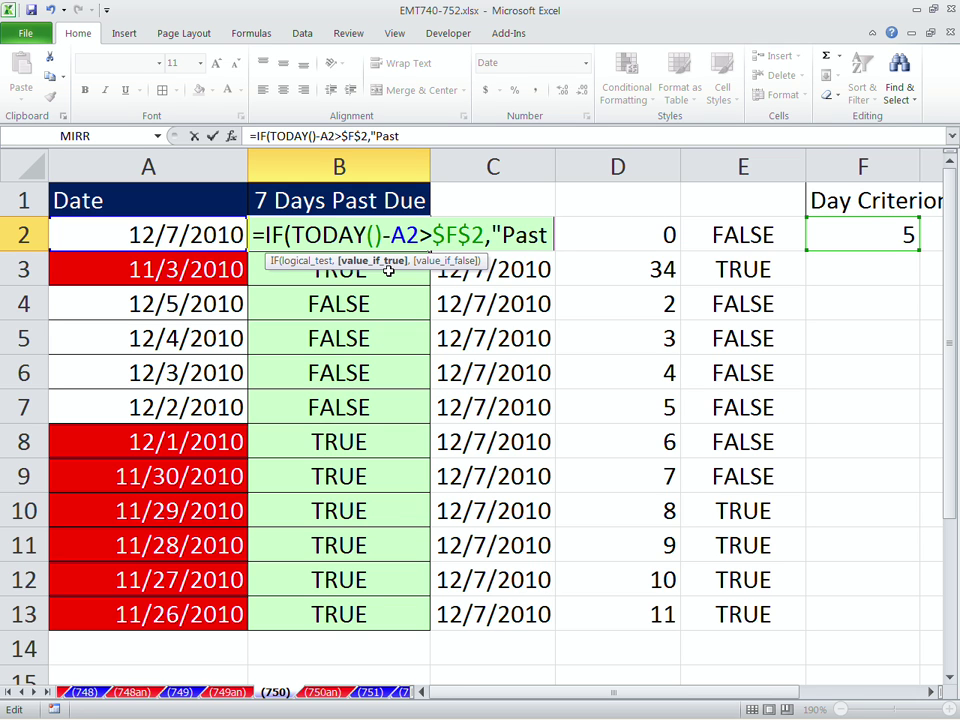
pyautogui.write(' Due"')
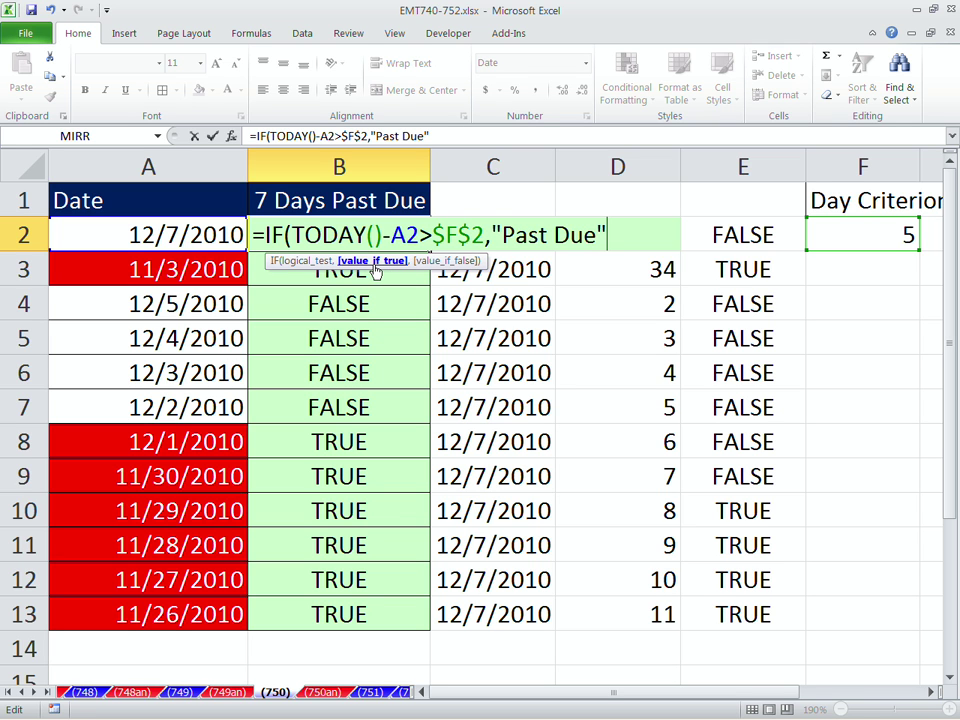
pyautogui.write(',')
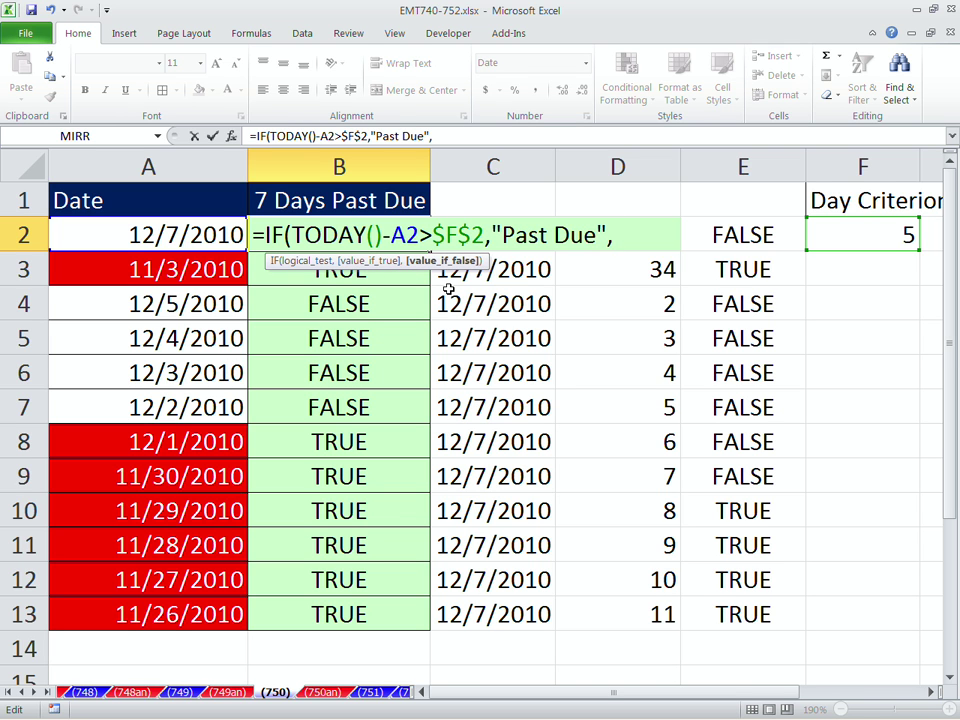
pyautogui.write('"")')
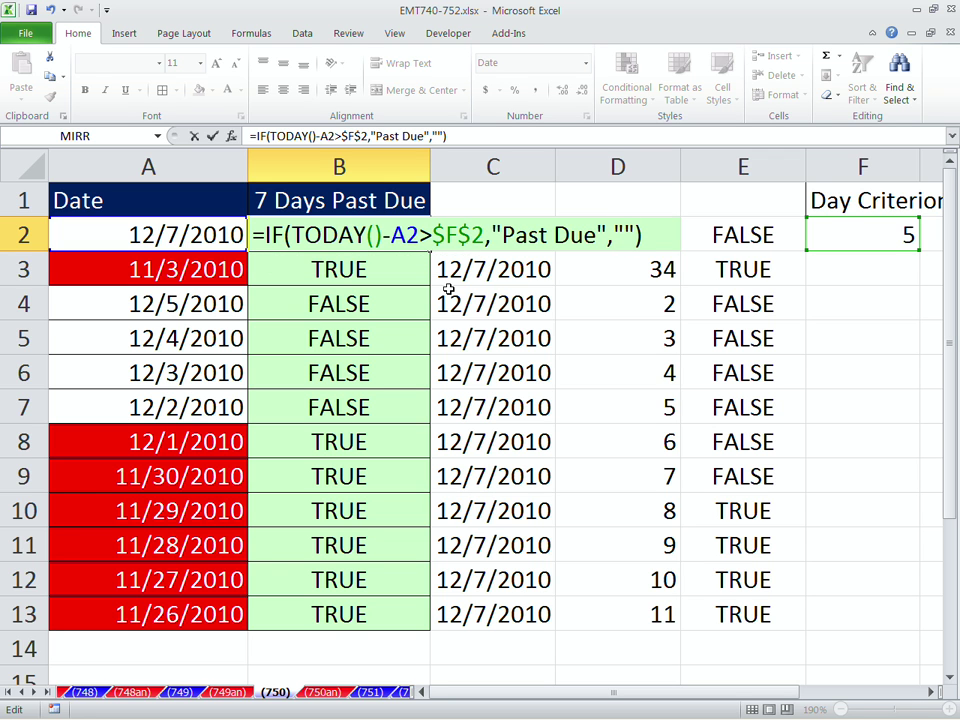
pyautogui.hotkey('ctrl', 'Return')
pyautogui.doubleClick(430, 249)
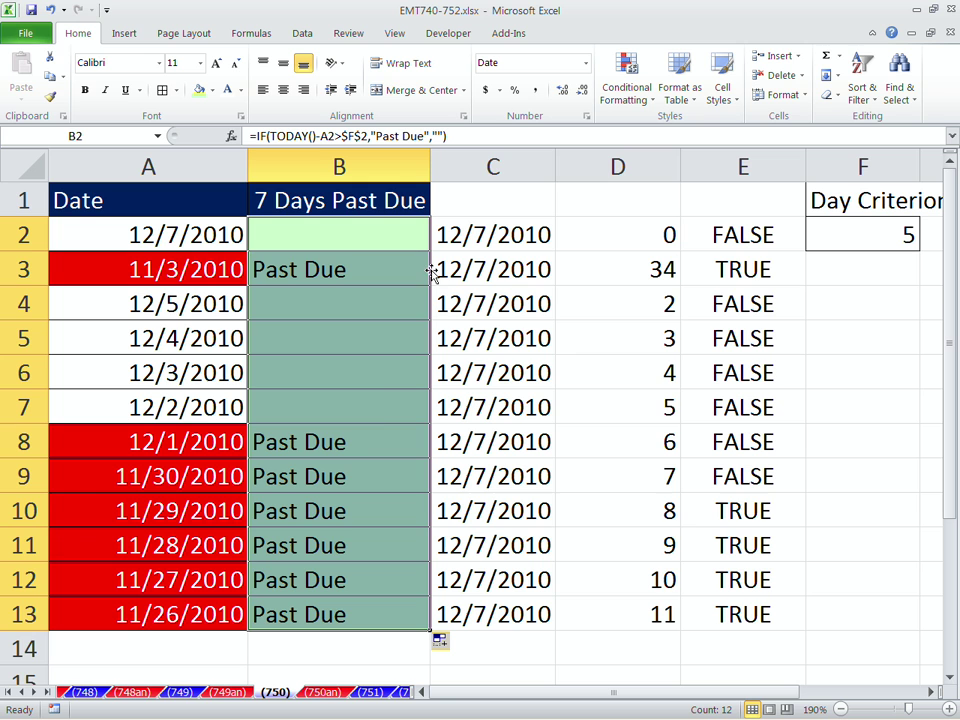
pyautogui.click(351, 270)
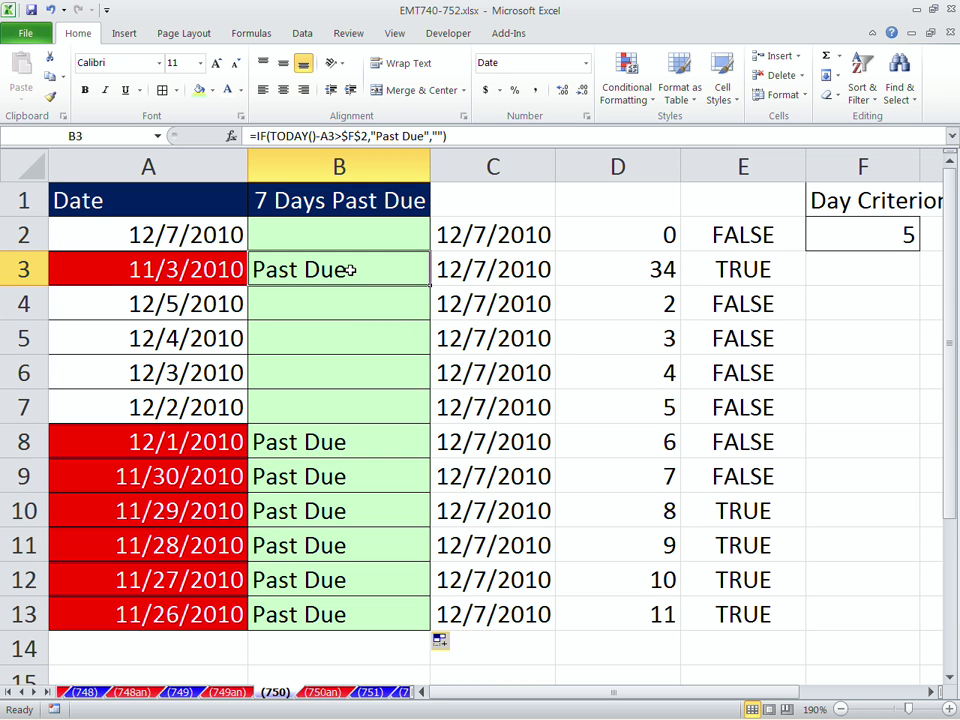